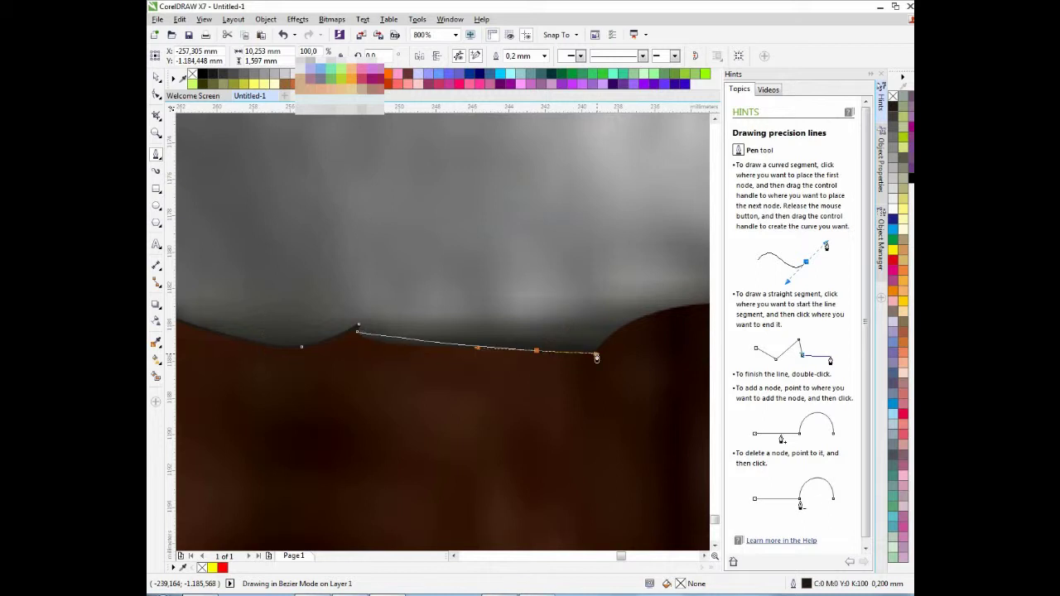
Undo the last curve segment and redraw the Pen path along the shirt's left hem to about 20 mm wide
key(ctrl+z)
scroll(433, 350, up, 1)
drag(445, 348, 527, 353)
click(643, 355)
scroll(643, 356, down, 2)
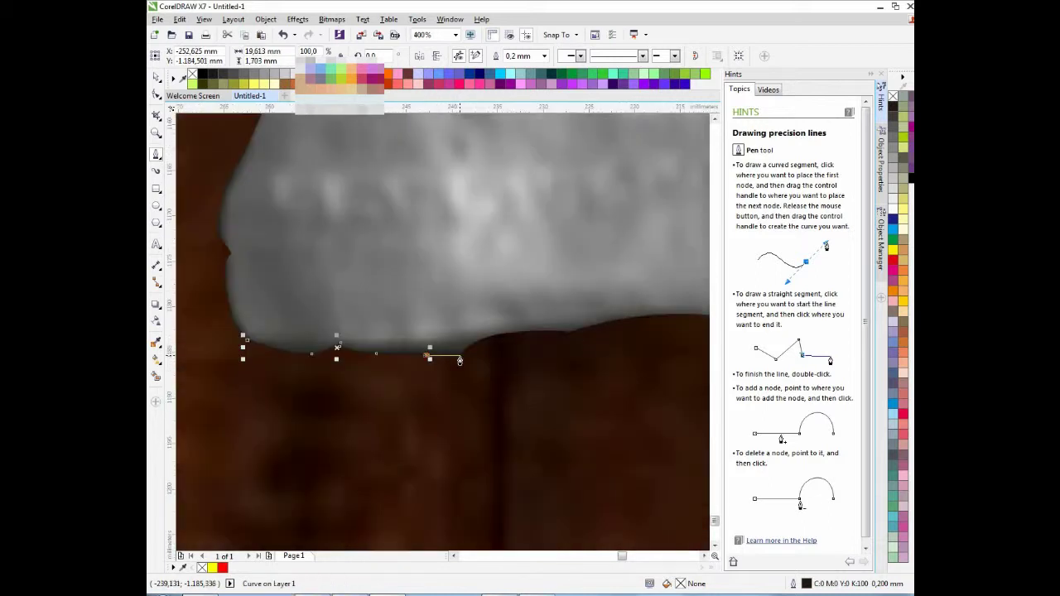
Extend the path up over the hem's first rise to about 35 mm wide and colour its outline yellow
scroll(460, 361, up, 2)
click(569, 274)
scroll(570, 274, down, 2)
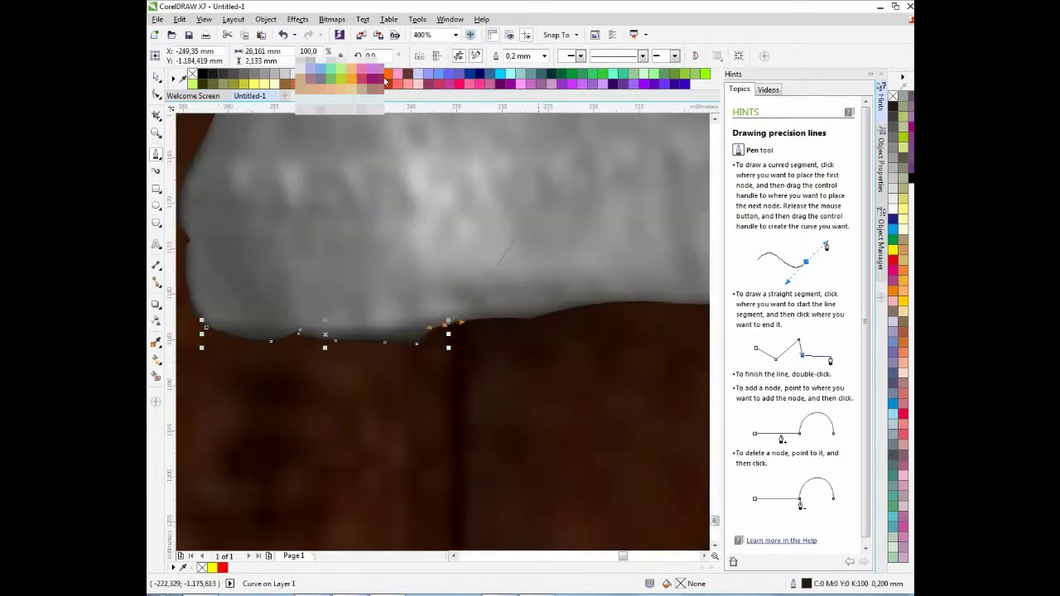
scroll(509, 318, up, 2)
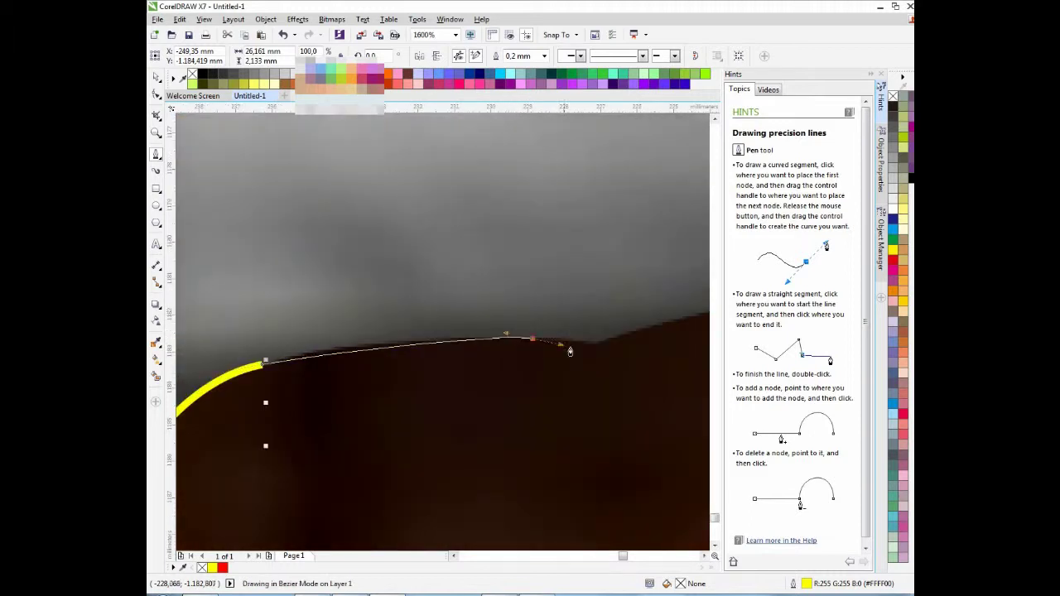
key(ctrl+z)
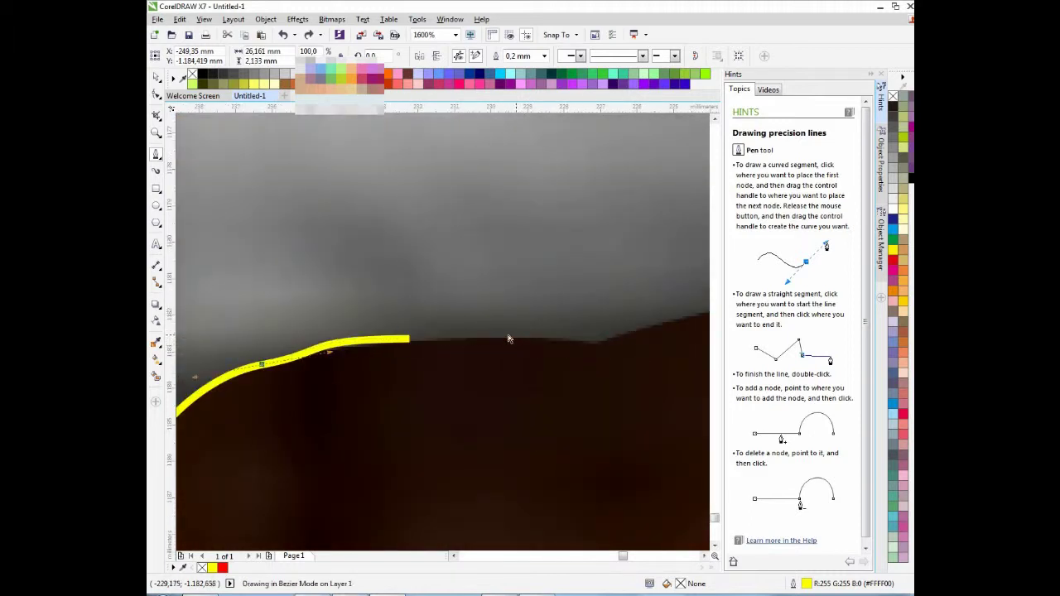
click(594, 343)
scroll(593, 343, down, 2)
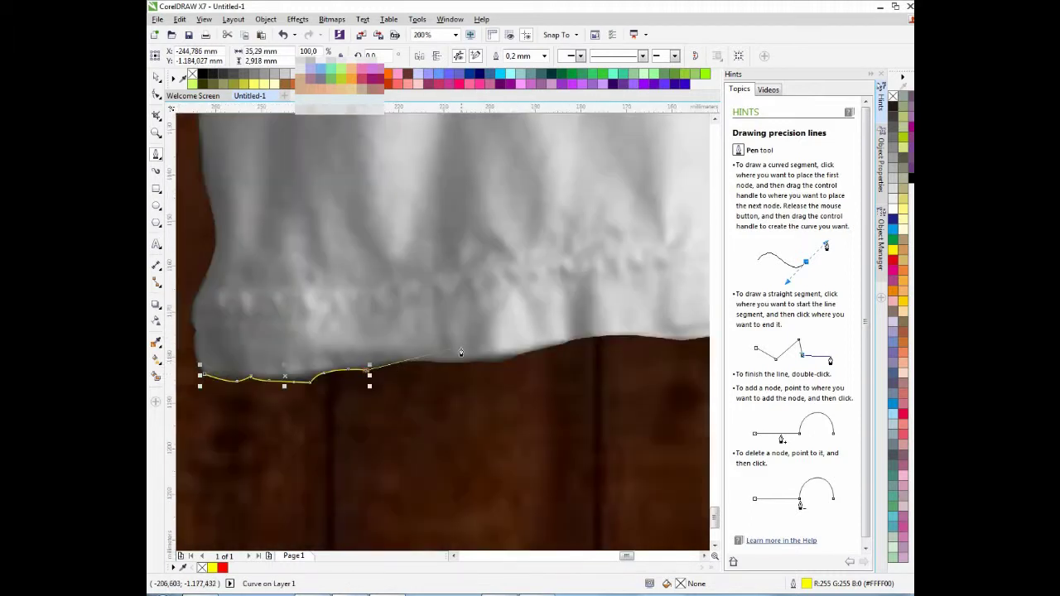
Continue the yellow path with curved segments along the gently arched hem to about 60 mm wide
scroll(349, 380, up, 1)
double_click(496, 381)
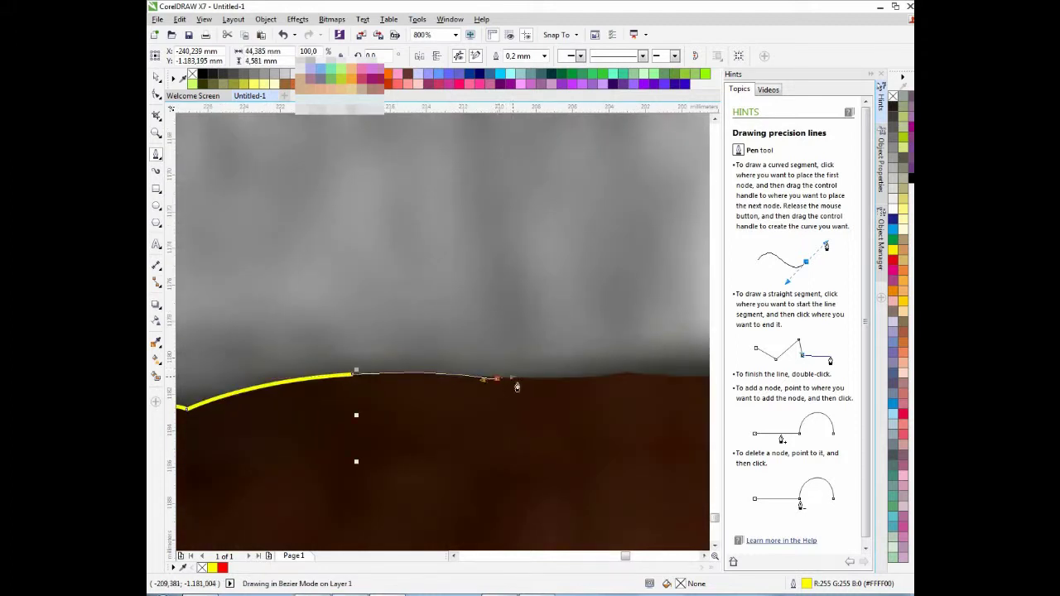
drag(517, 387, 522, 381)
click(602, 378)
click(628, 376)
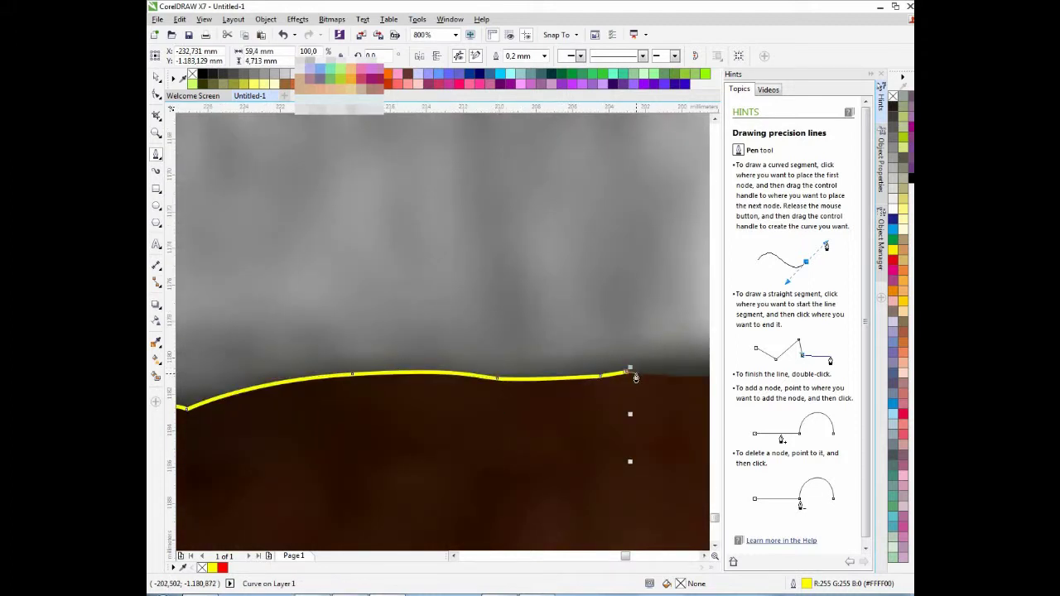
click(636, 375)
Trace the rising part of the bottom hem with the Pen tool to about 87 mm wide
scroll(636, 375, down, 2)
scroll(372, 367, up, 1)
scroll(367, 362, up, 1)
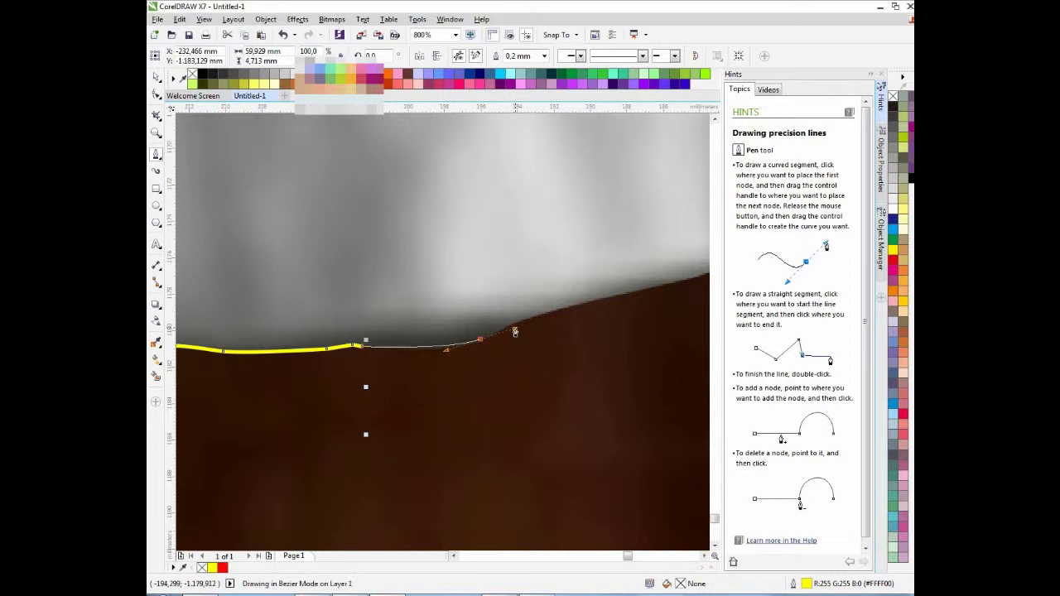
click(568, 306)
scroll(587, 303, down, 3)
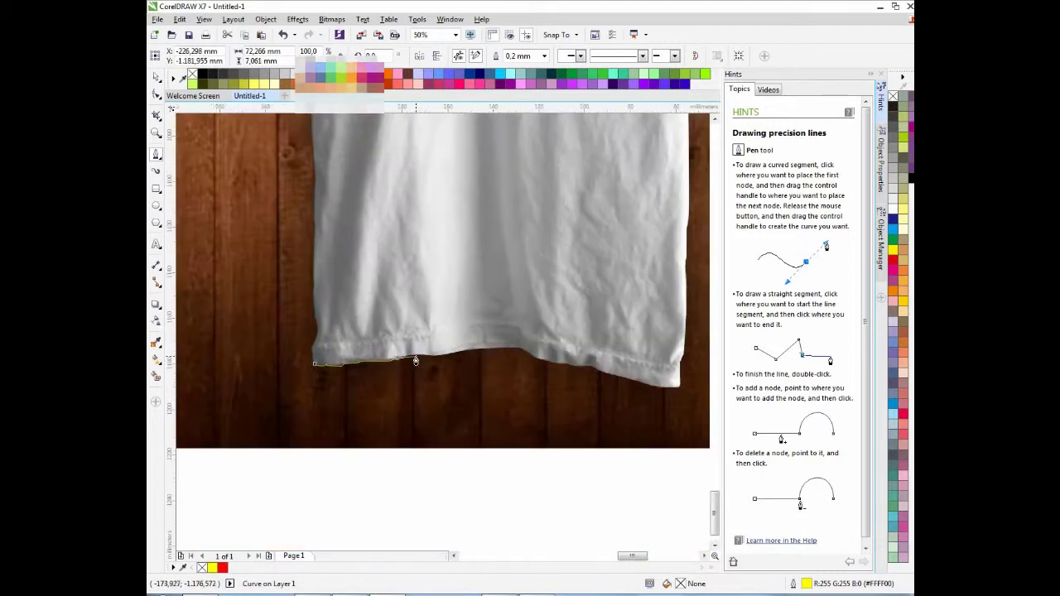
scroll(385, 360, up, 3)
click(394, 356)
click(419, 342)
click(550, 328)
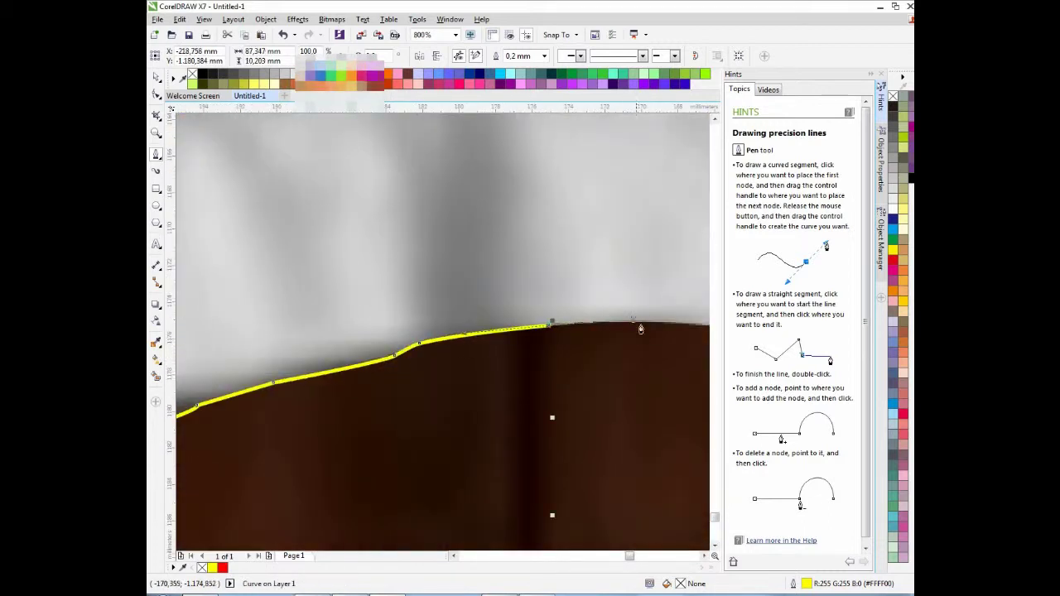
Trace the hem through the shallow dip and up the following slope to about 137 mm wide
scroll(551, 329, down, 3)
scroll(421, 349, up, 2)
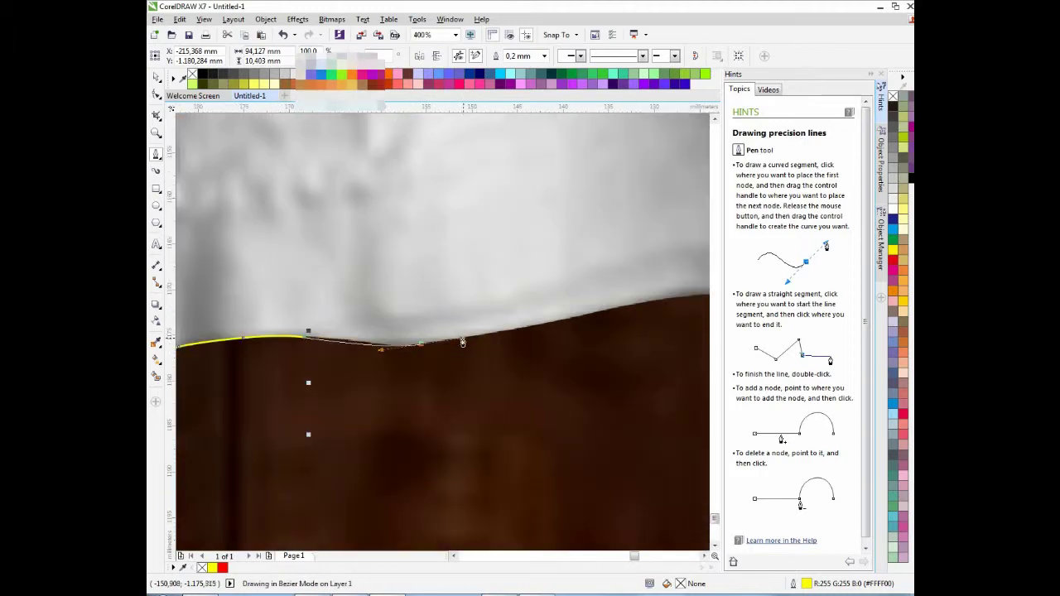
scroll(356, 338, up, 1)
click(450, 356)
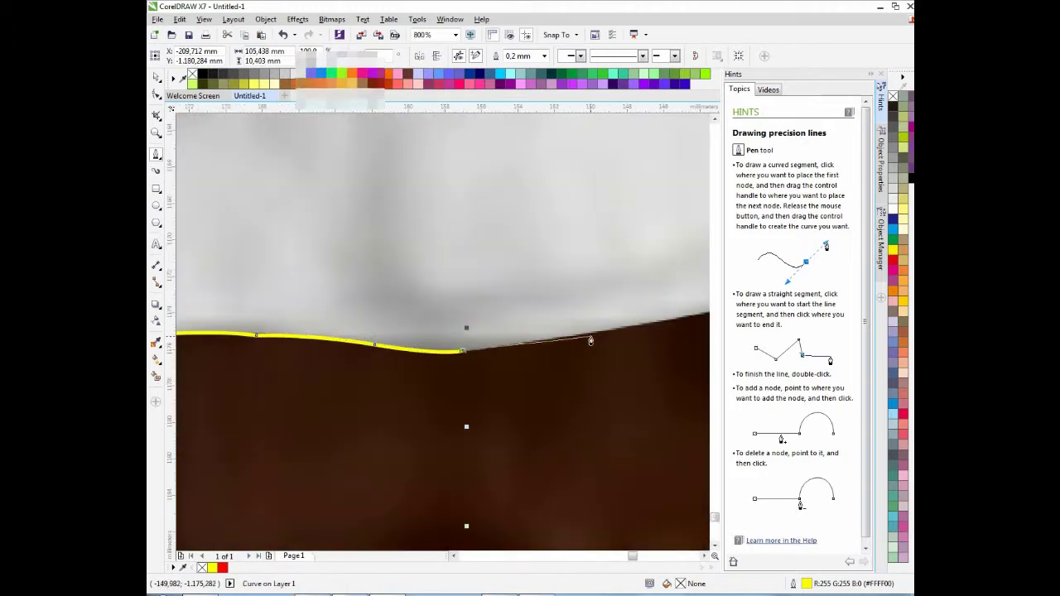
scroll(384, 372, down, 1)
scroll(477, 376, up, 1)
click(545, 356)
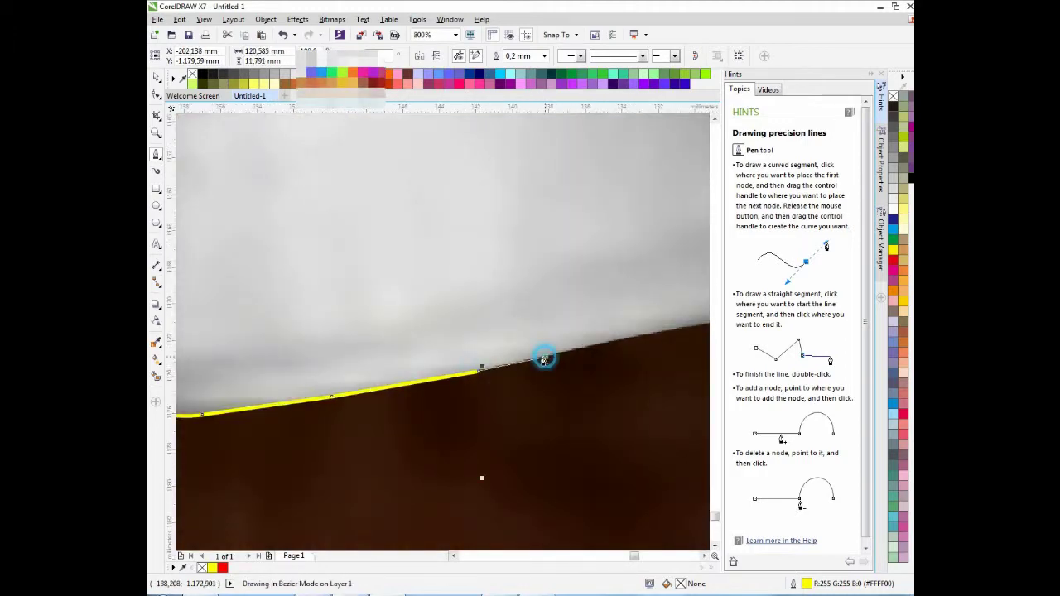
scroll(397, 390, down, 2)
scroll(407, 380, up, 1)
double_click(550, 371)
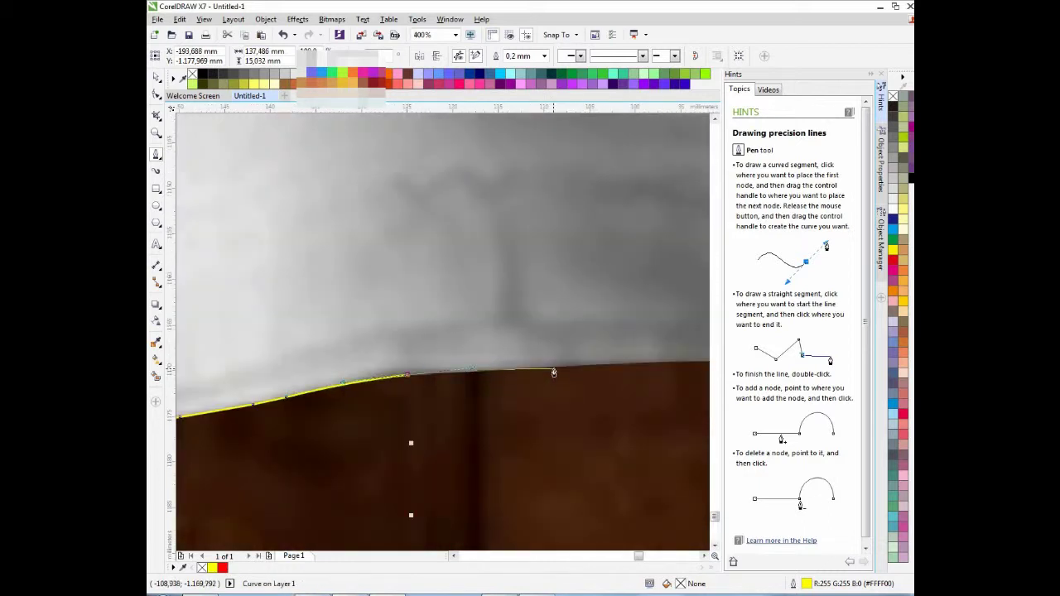
Trace the flat crest of the hem and curve the path onto its downward slope, to about 184 mm wide
scroll(538, 375, down, 1)
scroll(505, 377, up, 1)
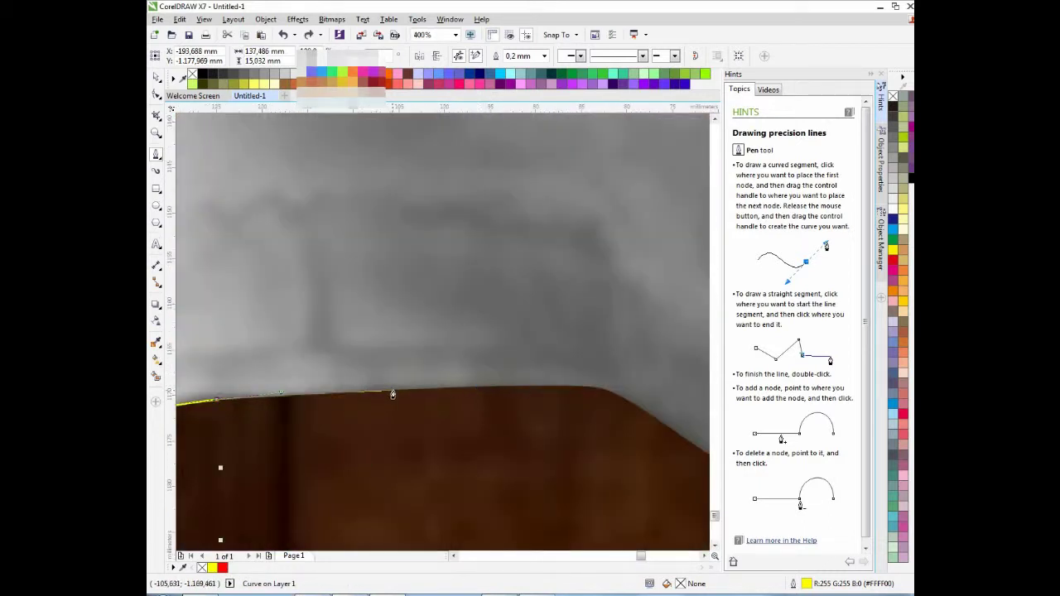
click(393, 394)
scroll(636, 409, up, 1)
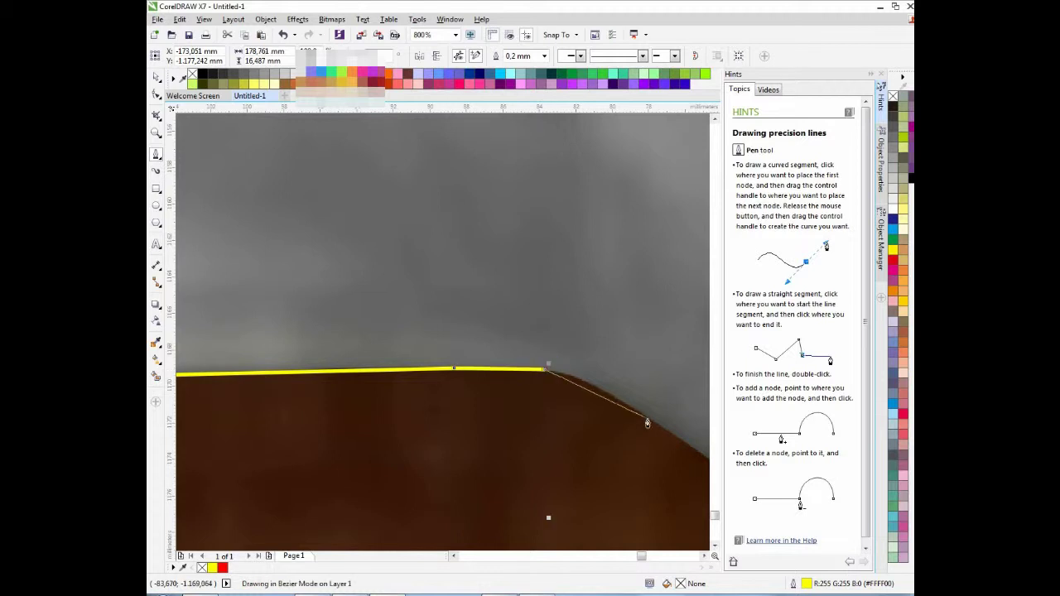
drag(699, 458, 701, 461)
Follow the hem down its descending slope with the Pen tool to about 206 mm wide
scroll(421, 364, down, 2)
scroll(514, 412, up, 2)
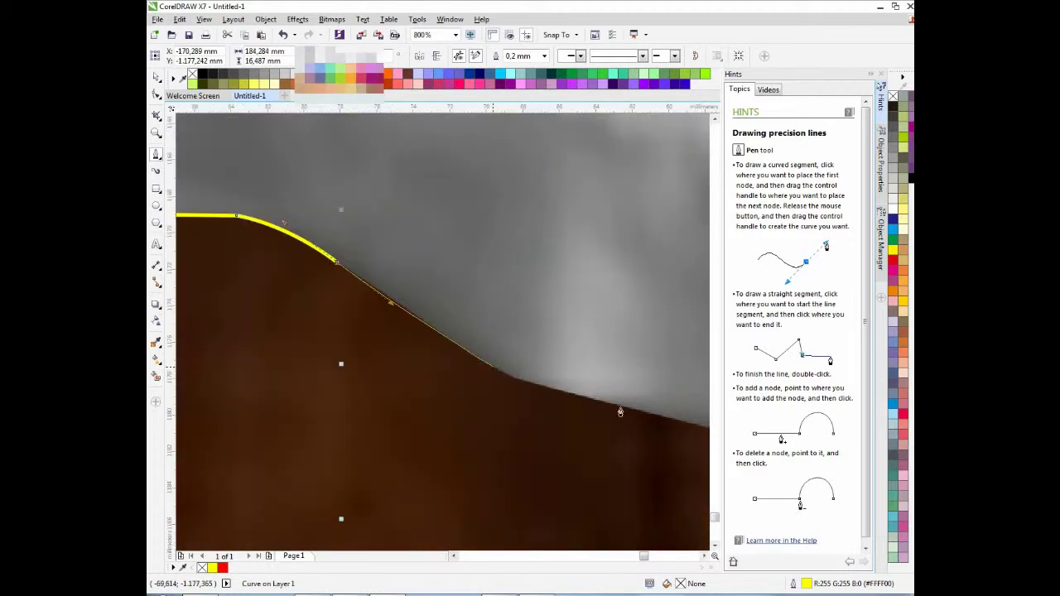
click(496, 367)
scroll(539, 402, down, 2)
scroll(608, 421, up, 2)
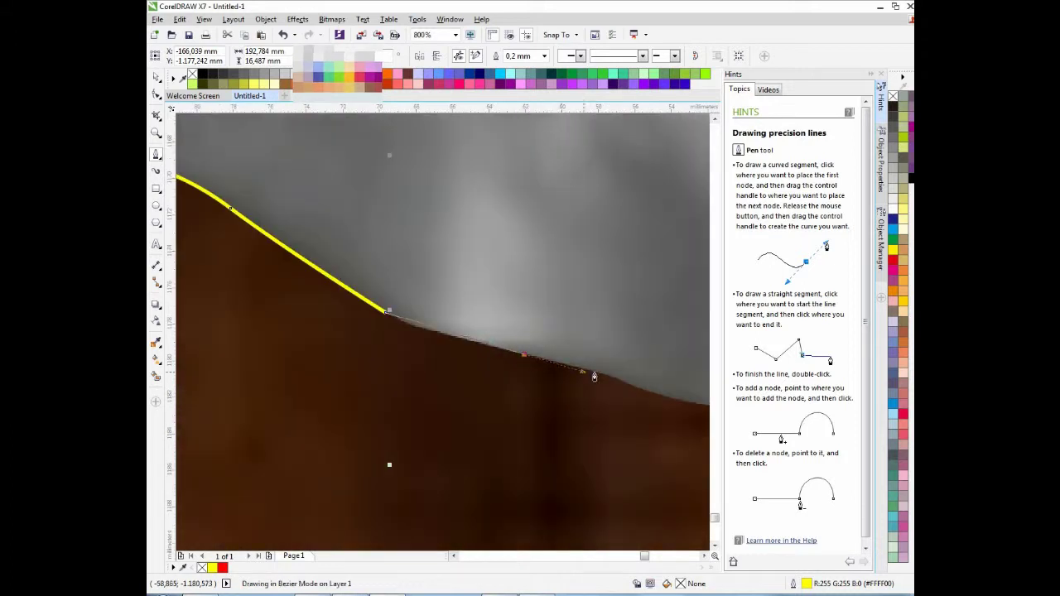
click(625, 383)
Trace the two shallow scallops of the hem, ending at the small peak about 241 mm along the path
scroll(490, 372, down, 2)
scroll(534, 370, up, 2)
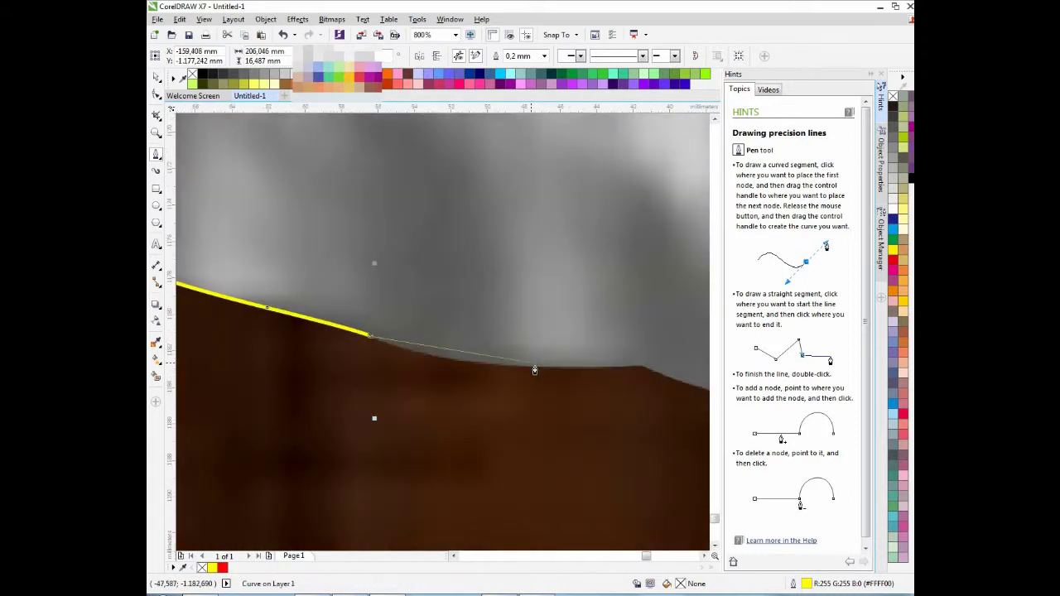
drag(635, 374, 635, 373)
scroll(389, 367, down, 2)
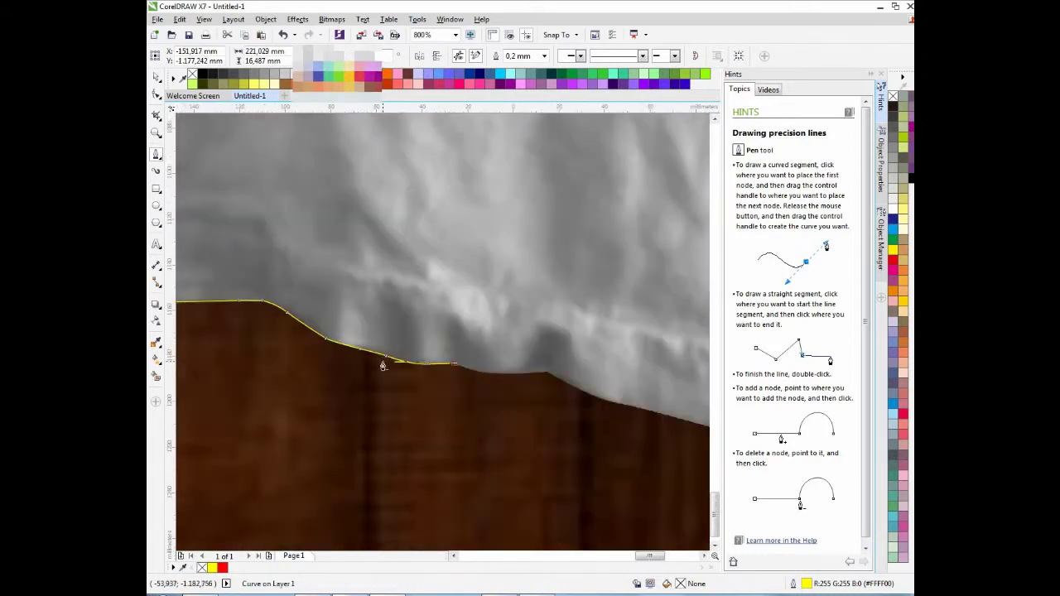
scroll(373, 367, up, 1)
scroll(407, 367, up, 1)
drag(424, 370, 535, 372)
click(597, 360)
Trace the sloping hem down from the small peak to about 257 mm wide
scroll(456, 338, down, 2)
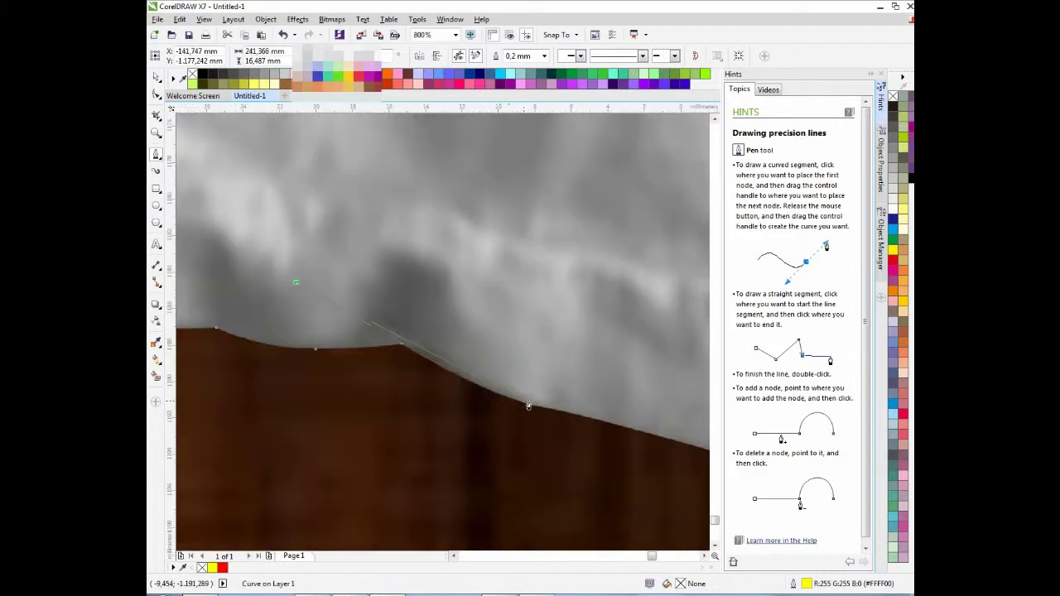
scroll(409, 351, up, 2)
drag(410, 346, 464, 369)
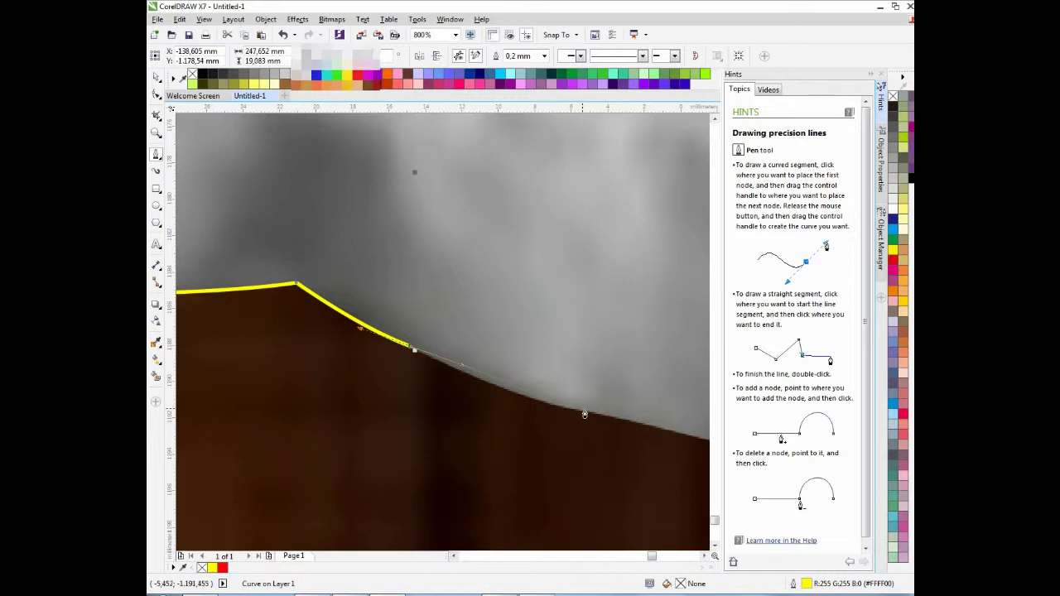
drag(584, 414, 624, 428)
scroll(596, 422, down, 5)
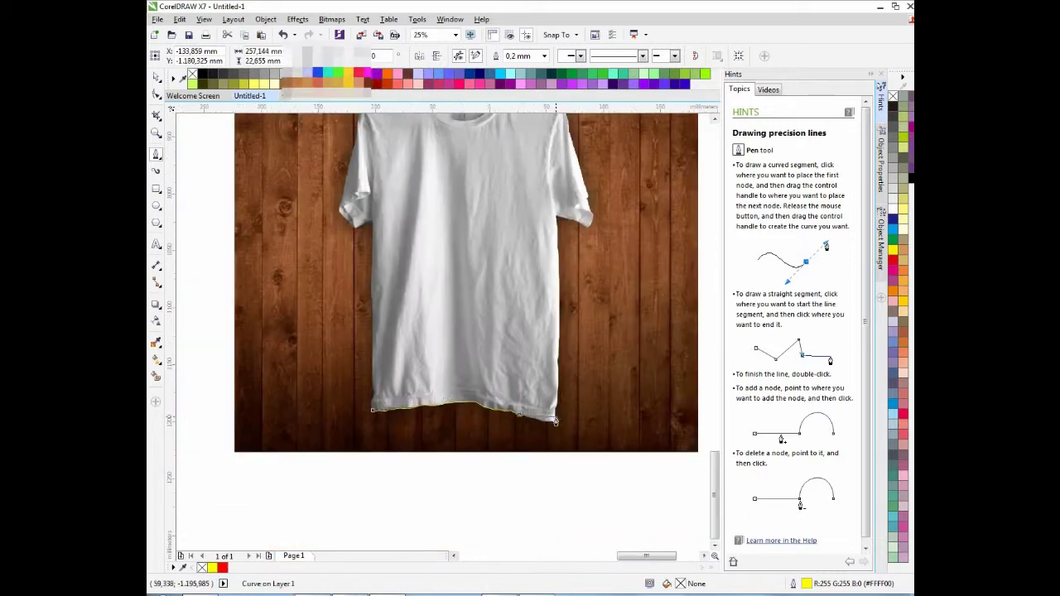
Extend the path along the last stretch of hem up to the start of the shirt's bottom-right corner
scroll(466, 430, up, 4)
scroll(516, 428, down, 1)
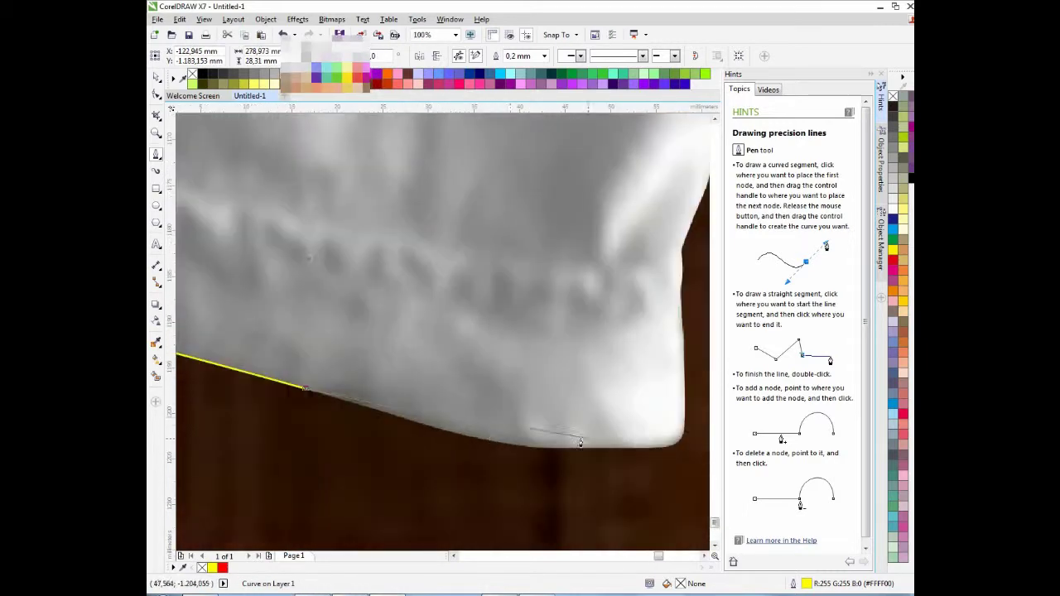
click(466, 438)
drag(632, 448, 653, 452)
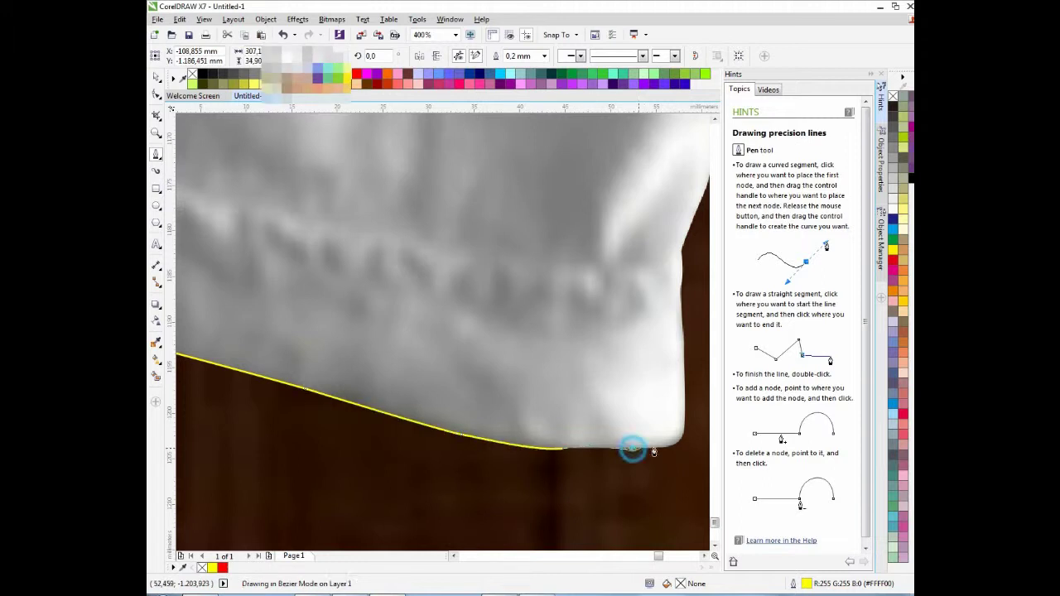
Redo the path around the shirt's rounded bottom-right corner with closer nodes and start up the side edge
scroll(653, 452, up, 1)
drag(681, 413, 681, 375)
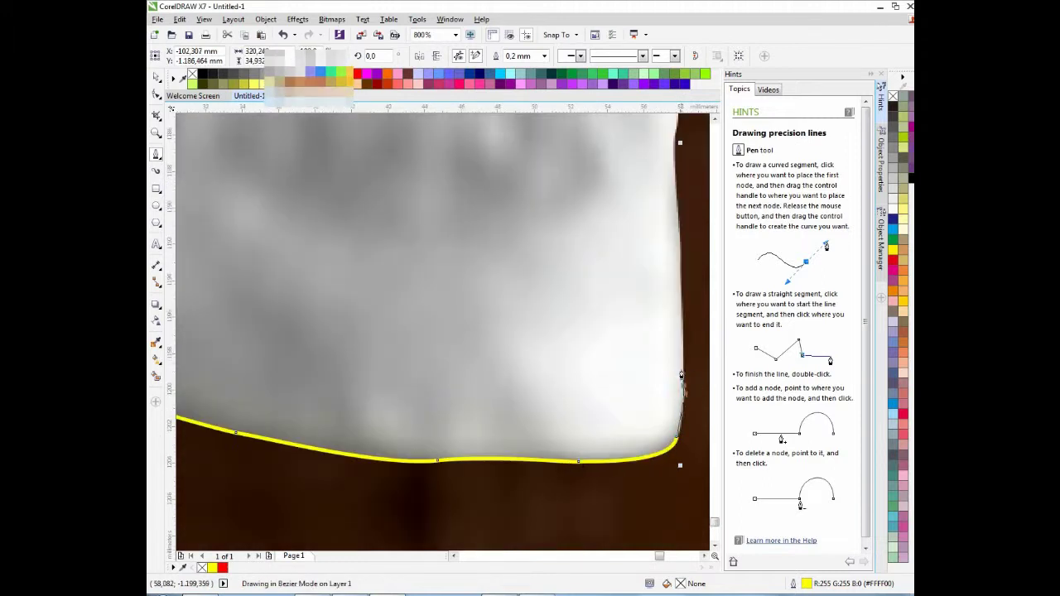
scroll(676, 429, up, 1)
click(600, 485)
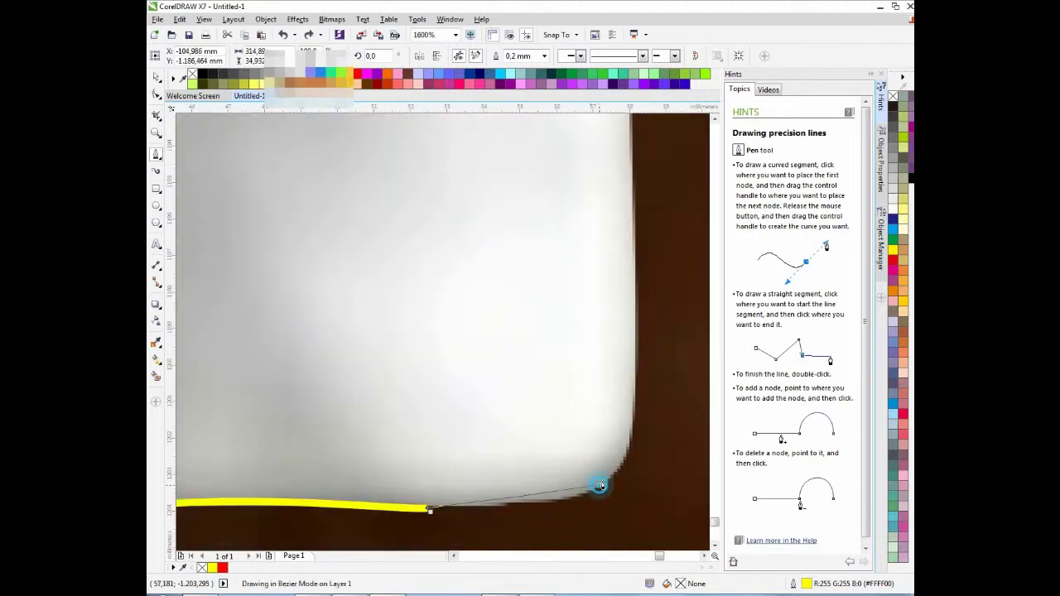
drag(631, 415, 631, 290)
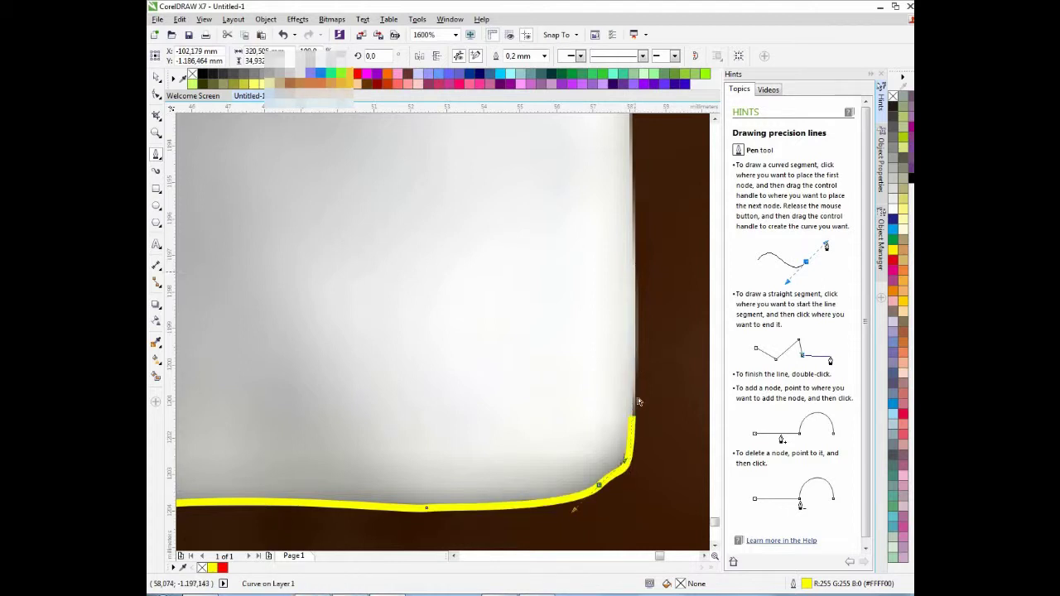
drag(631, 373, 631, 365)
click(632, 204)
Trace the side edge up to the notch above the bottom-right corner, bringing the path to about 323 mm wide
scroll(356, 491, down, 3)
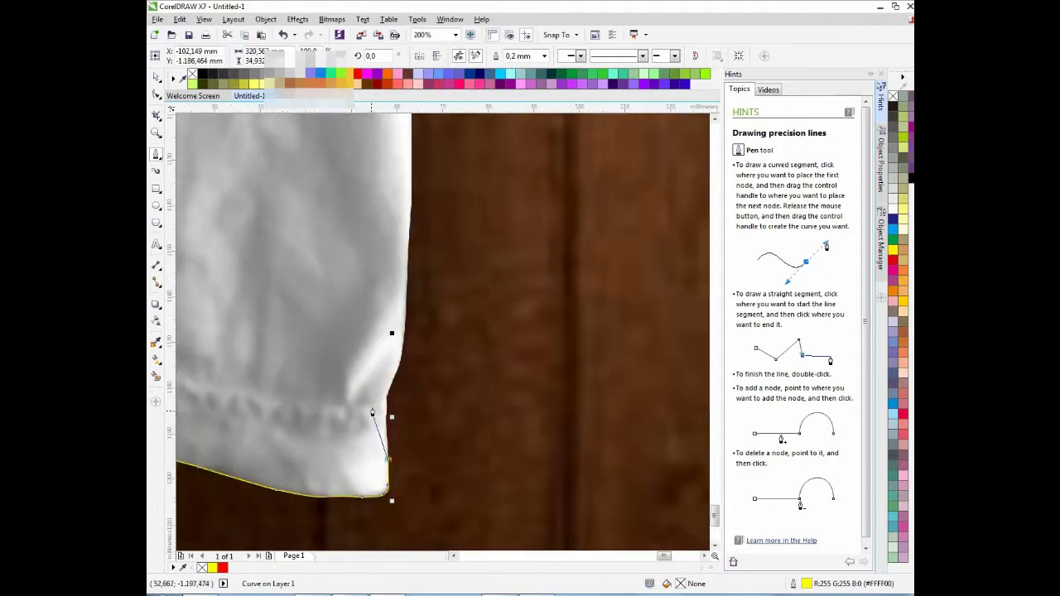
scroll(375, 410, up, 2)
click(424, 429)
drag(426, 379, 423, 366)
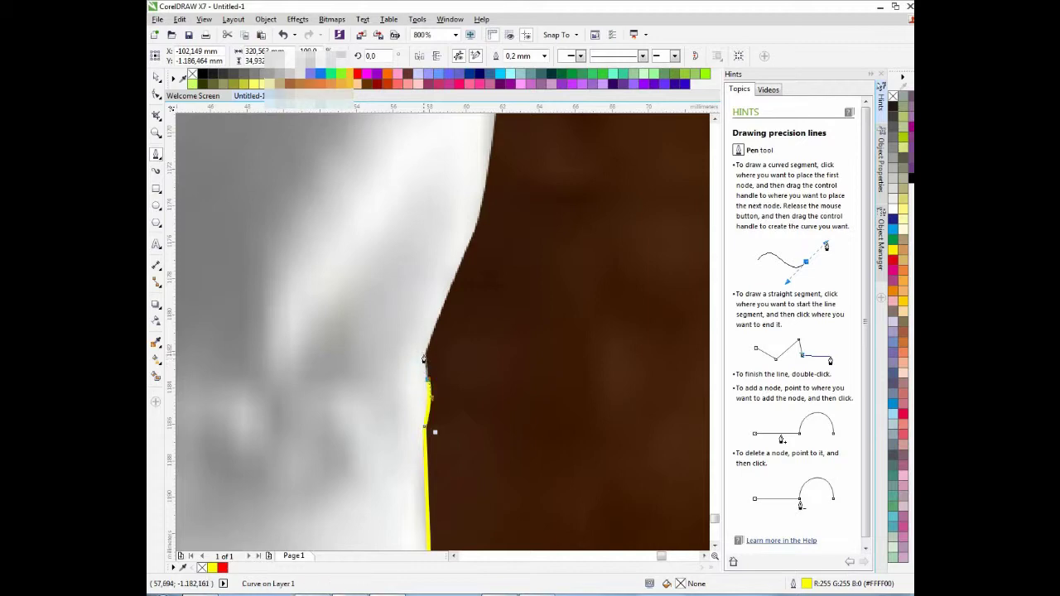
scroll(447, 344, down, 6)
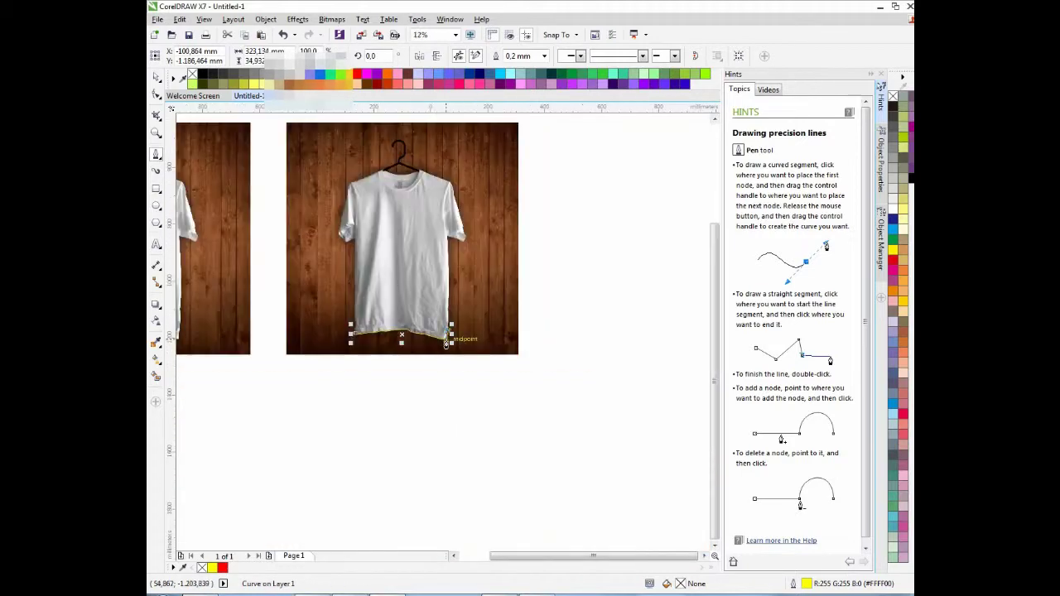
Extend the path up the shirt's side edge from the notch above the bottom-right corner to the first inward dent
scroll(446, 344, up, 5)
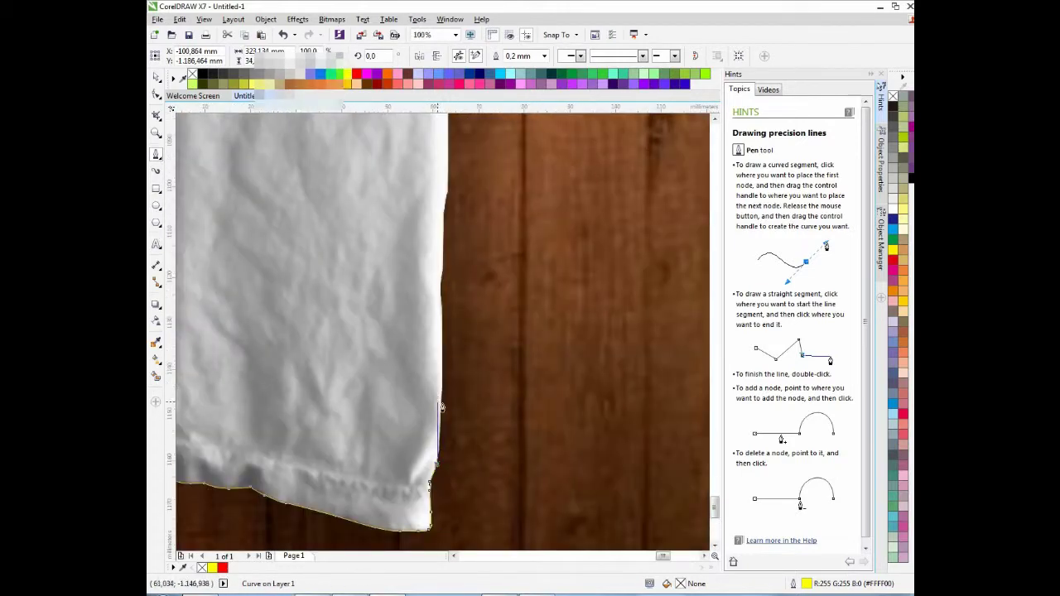
scroll(442, 407, up, 1)
click(448, 324)
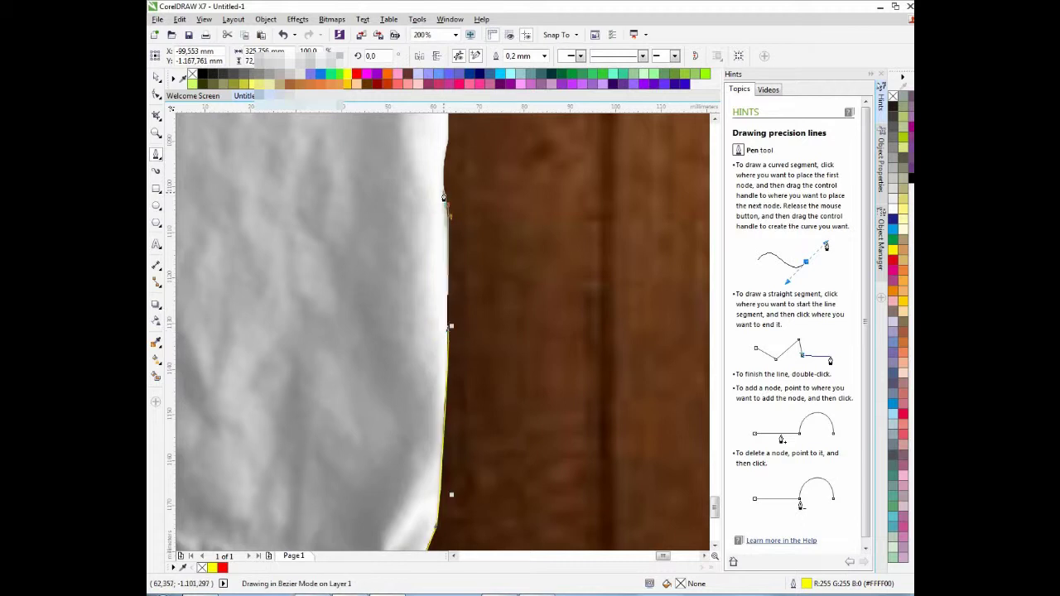
scroll(443, 184, up, 2)
drag(455, 177, 454, 132)
scroll(445, 318, down, 2)
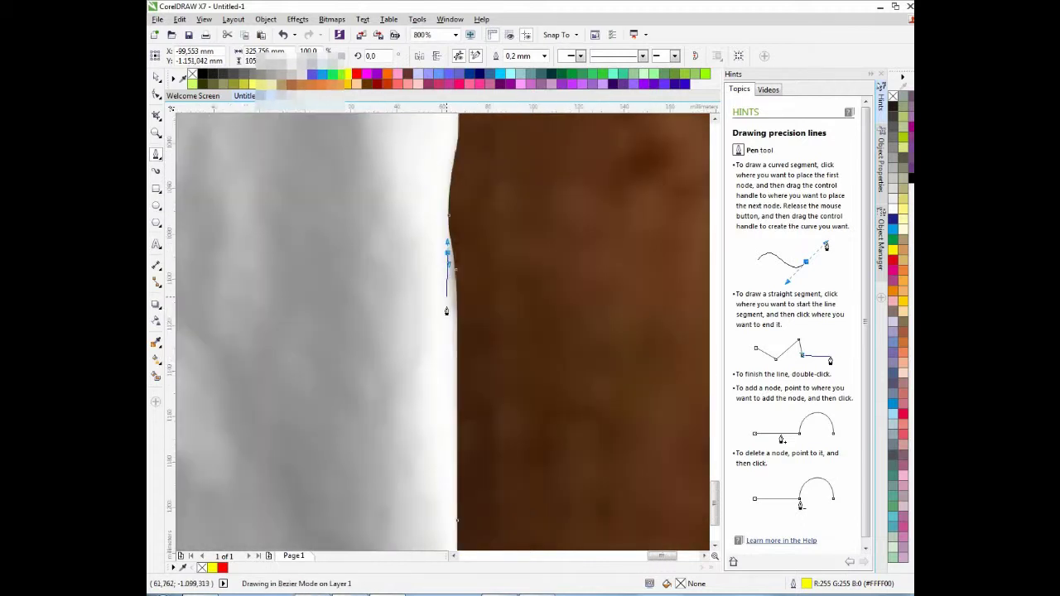
Trace around the inward dent in the side edge and up the short straight stretch above it
scroll(449, 225, up, 1)
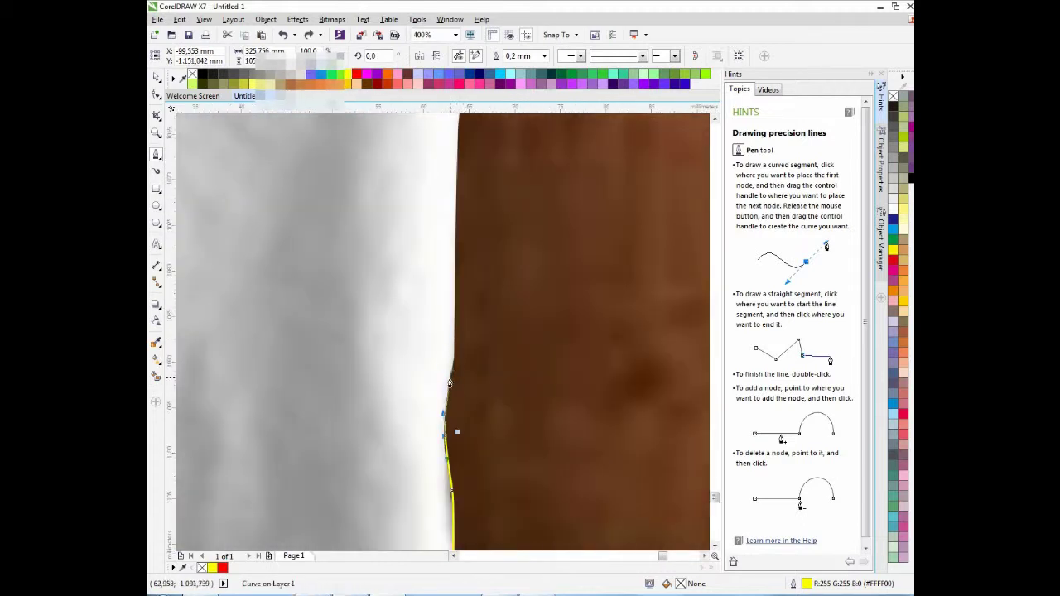
drag(449, 379, 454, 359)
click(455, 357)
click(454, 213)
Trace the outward curve of the side edge above the dent, up to the start of the long straight stretch
scroll(457, 399, down, 2)
scroll(450, 332, up, 1)
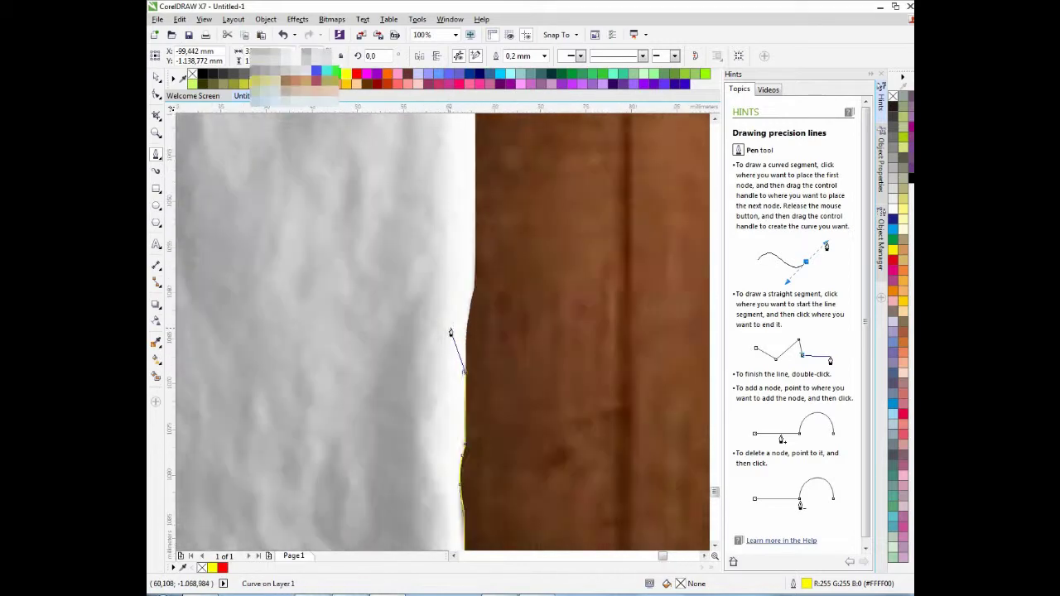
scroll(451, 329, up, 1)
drag(483, 320, 488, 290)
drag(499, 252, 502, 236)
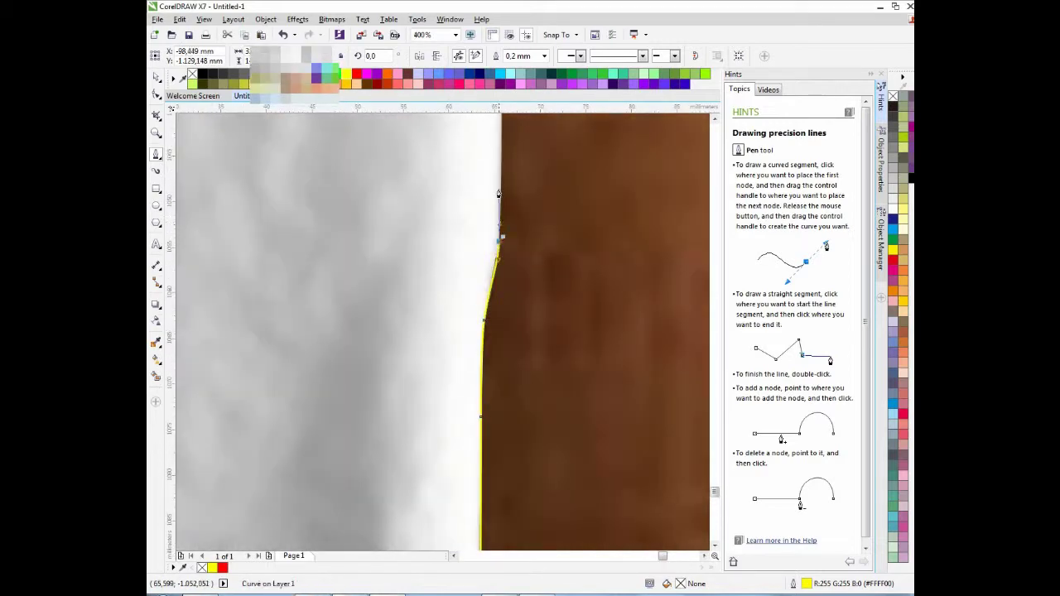
scroll(497, 348, down, 4)
scroll(490, 329, up, 1)
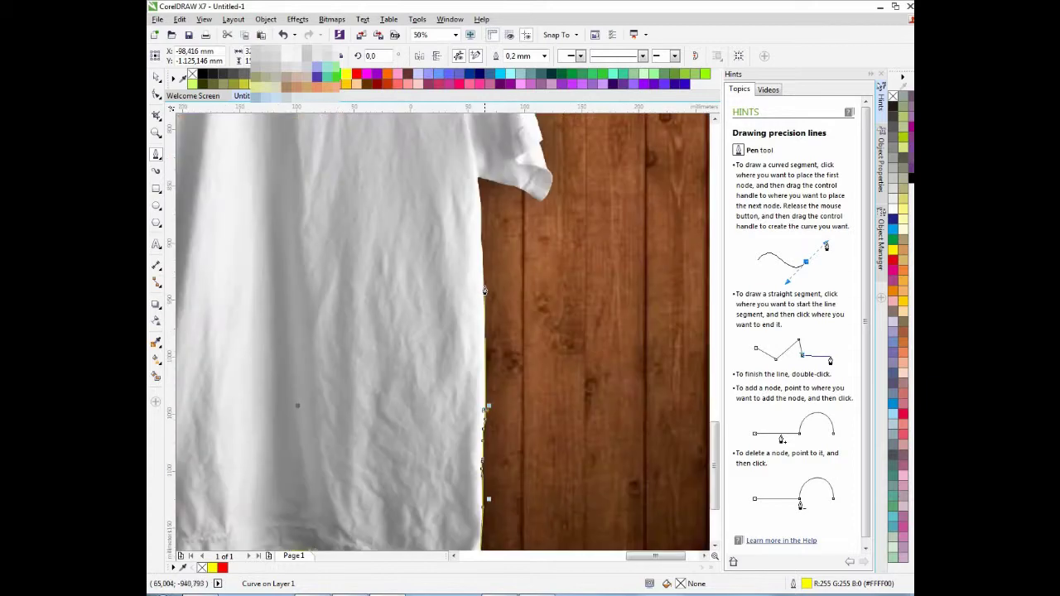
drag(483, 266, 483, 228)
scroll(478, 203, up, 1)
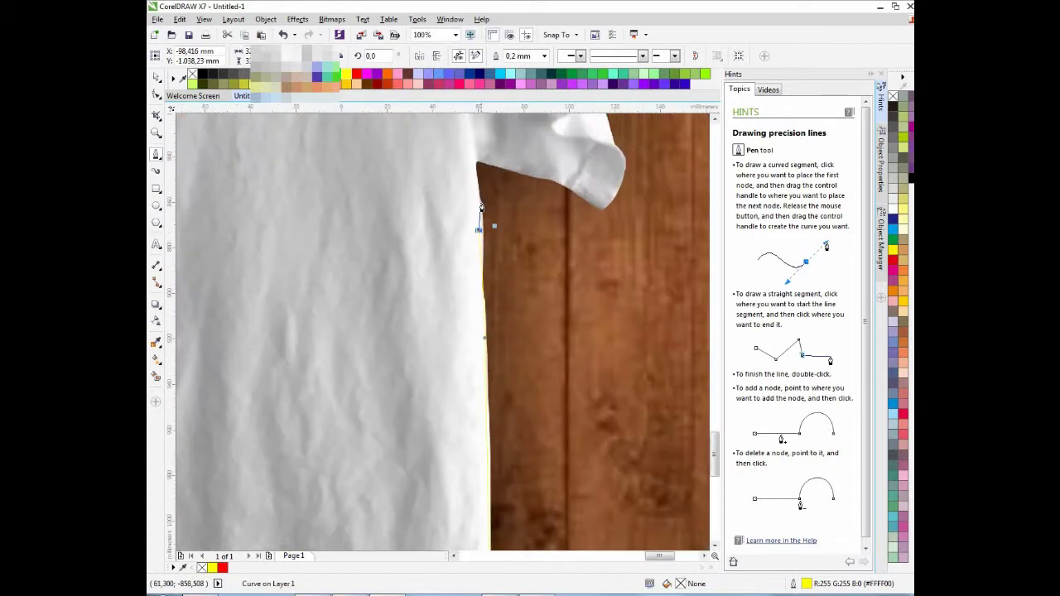
scroll(485, 297, down, 1)
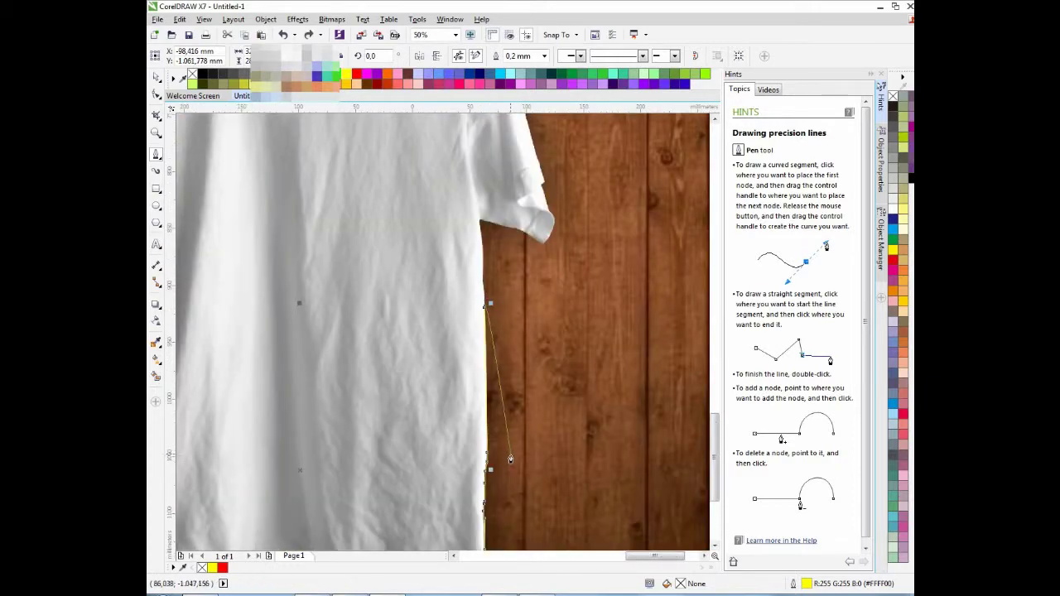
scroll(521, 356, down, 1)
key(ctrl+z)
Retrace the long side edge upward to the small bend below the armpit
scroll(506, 372, up, 2)
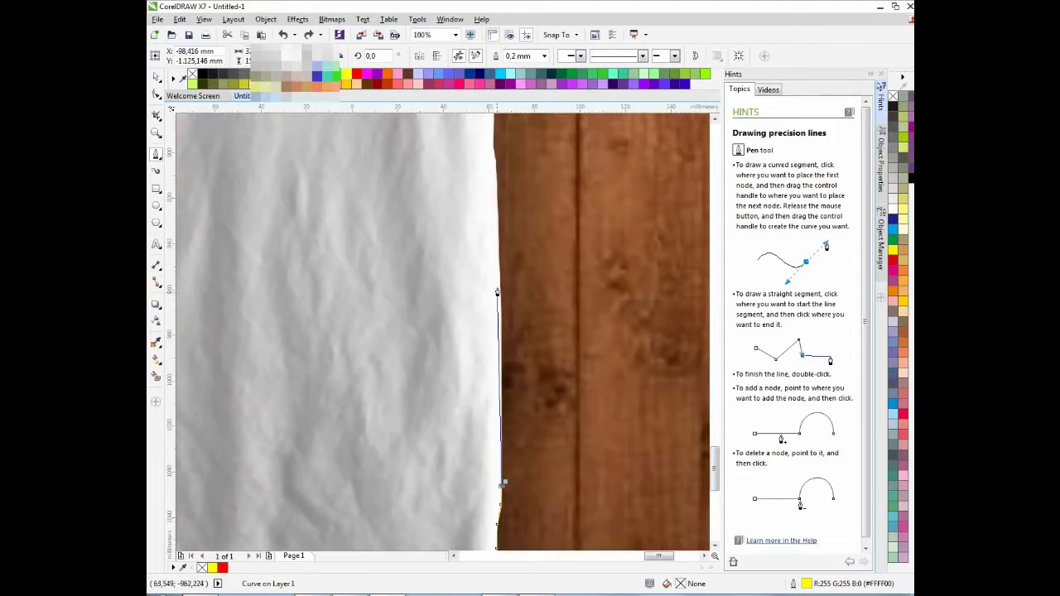
drag(496, 235, 496, 181)
alt+click(499, 272)
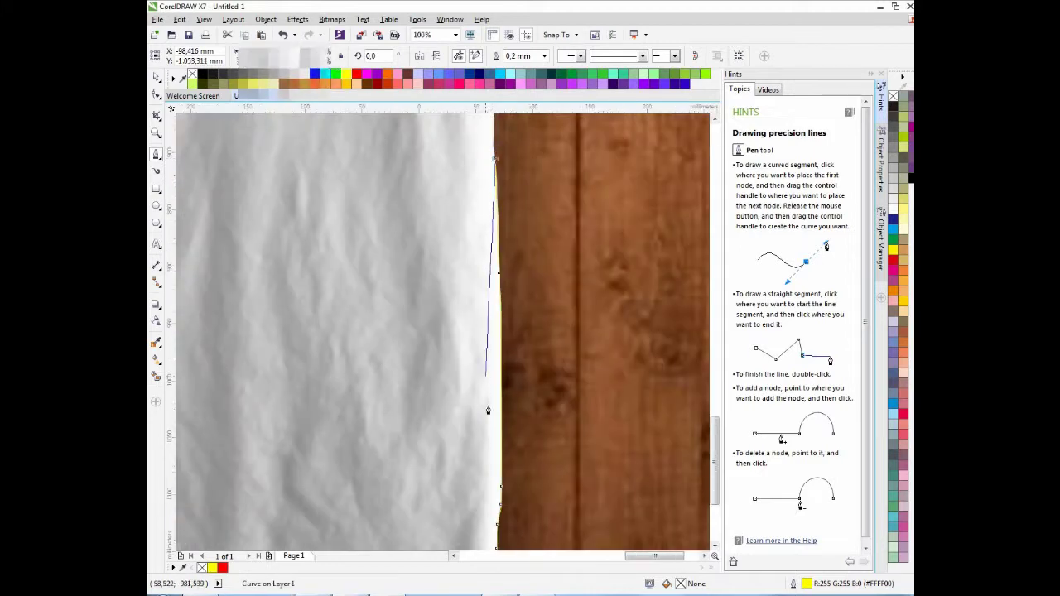
scroll(483, 373, down, 2)
scroll(483, 348, up, 4)
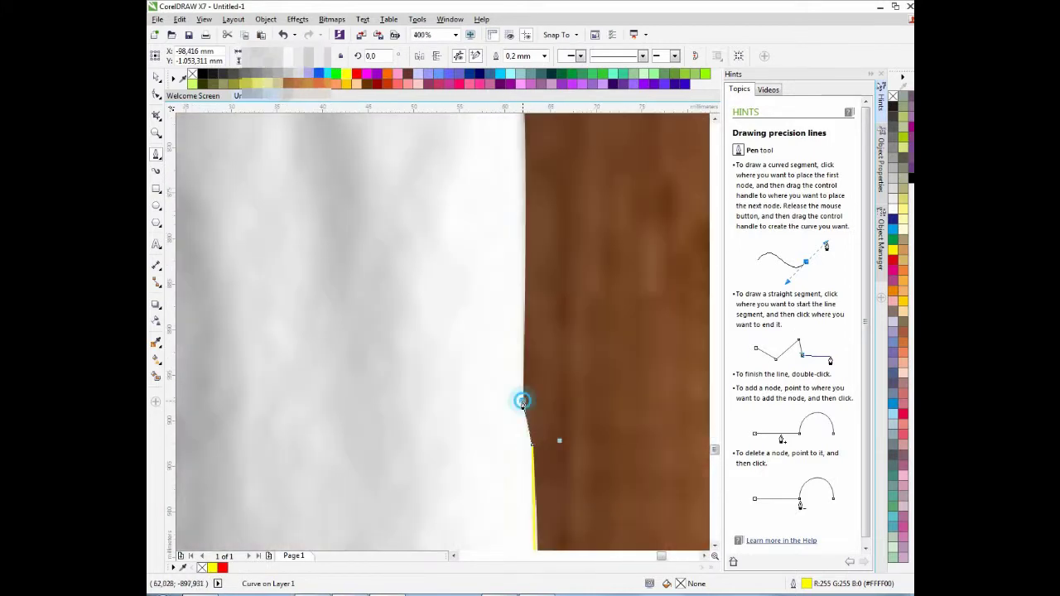
Trace the side edge up to the armpit and curve around it onto the sleeve hem, bringing the path to about 329 mm wide
scroll(525, 173, down, 2)
scroll(536, 399, up, 2)
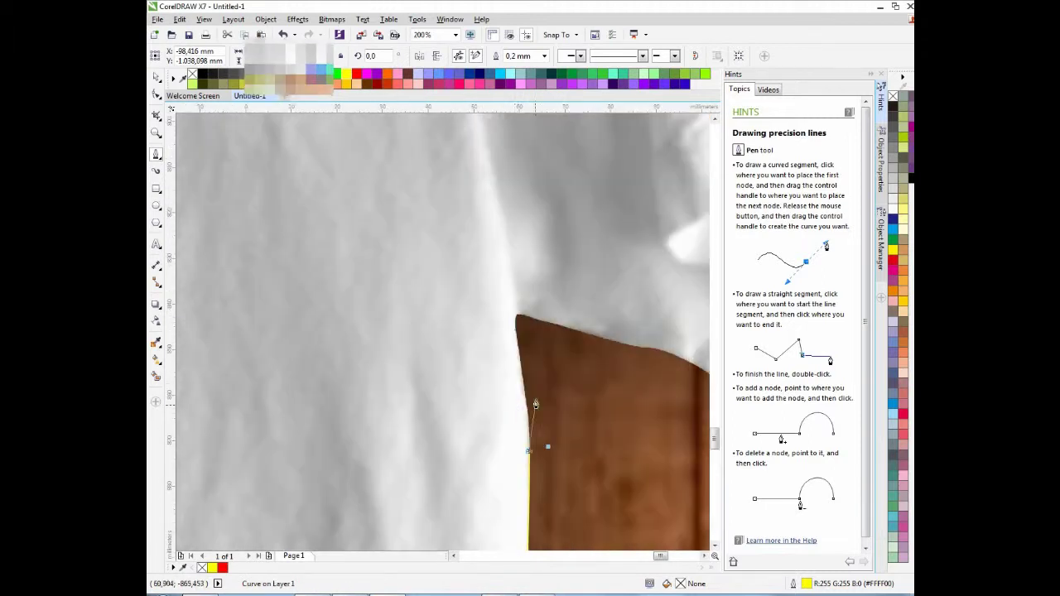
drag(513, 385, 505, 338)
drag(495, 273, 508, 223)
scroll(495, 226, up, 1)
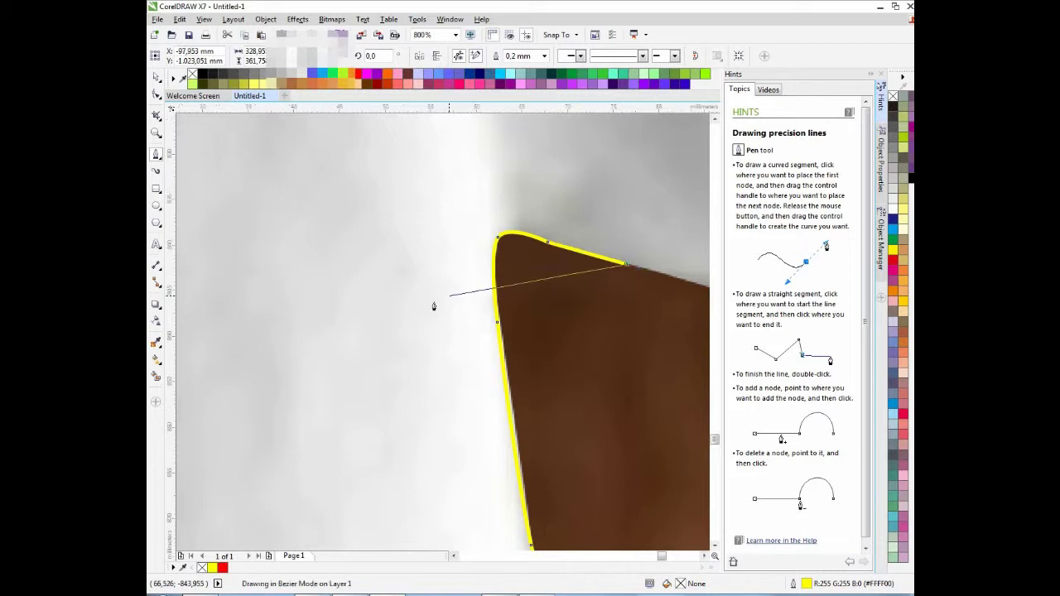
Trace the first slope of the sleeve hem and the bend beyond it, bringing the path to about 360 mm wide
scroll(433, 303, down, 3)
scroll(516, 315, up, 2)
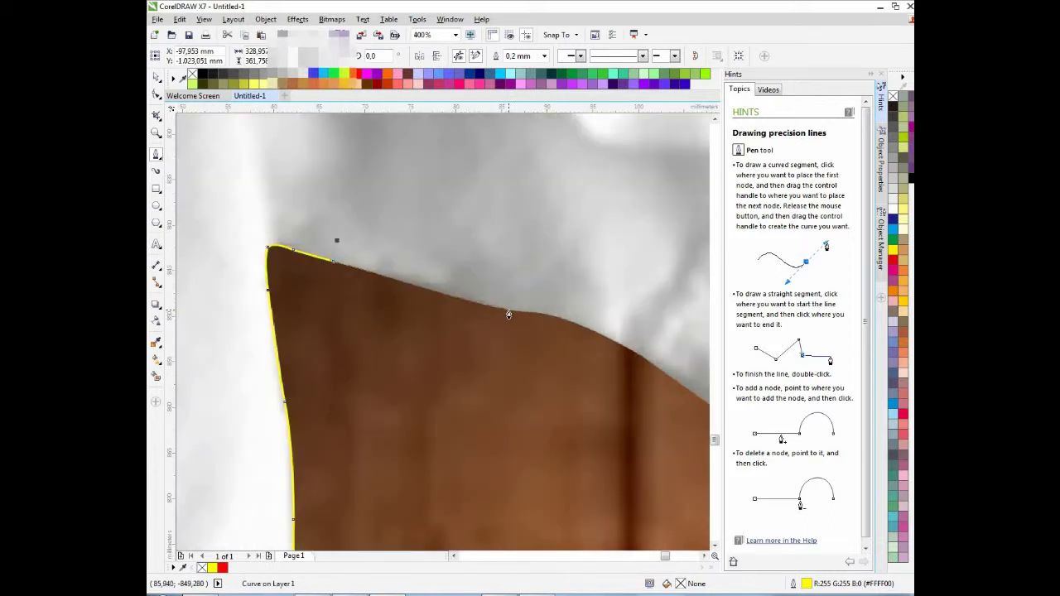
drag(506, 311, 509, 240)
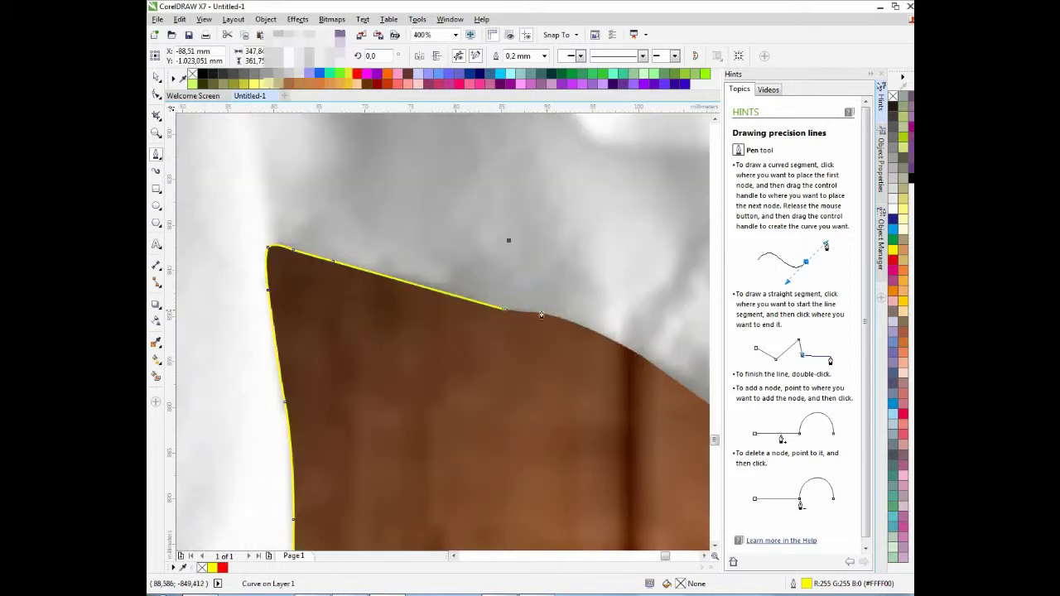
click(612, 344)
Extend the path down the rest of the sleeve hem and around its lower tip, to about 377 mm wide
scroll(530, 343, down, 2)
scroll(503, 221, up, 3)
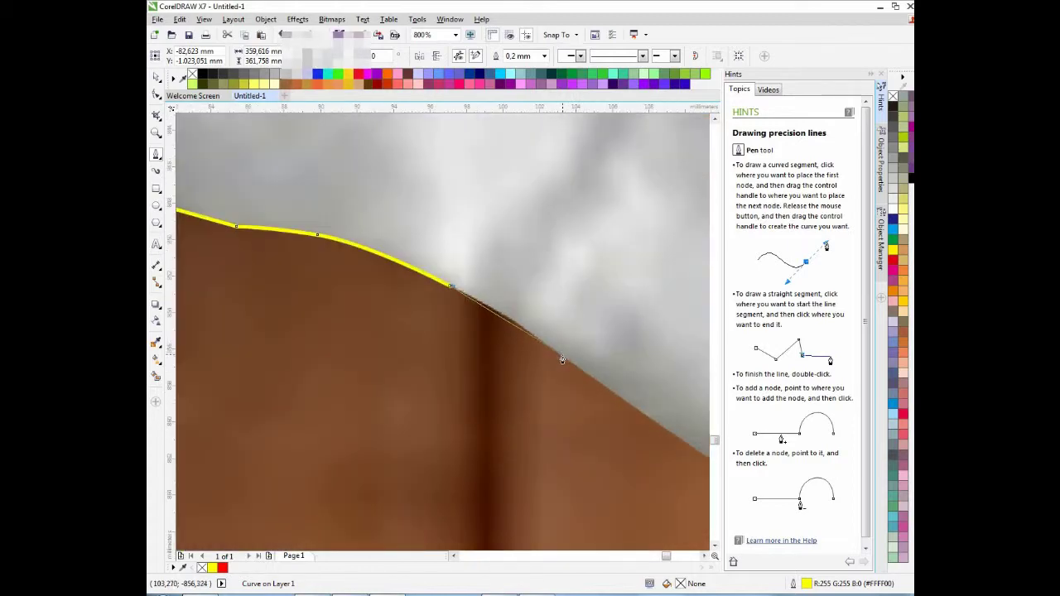
scroll(612, 397, down, 2)
scroll(596, 422, up, 3)
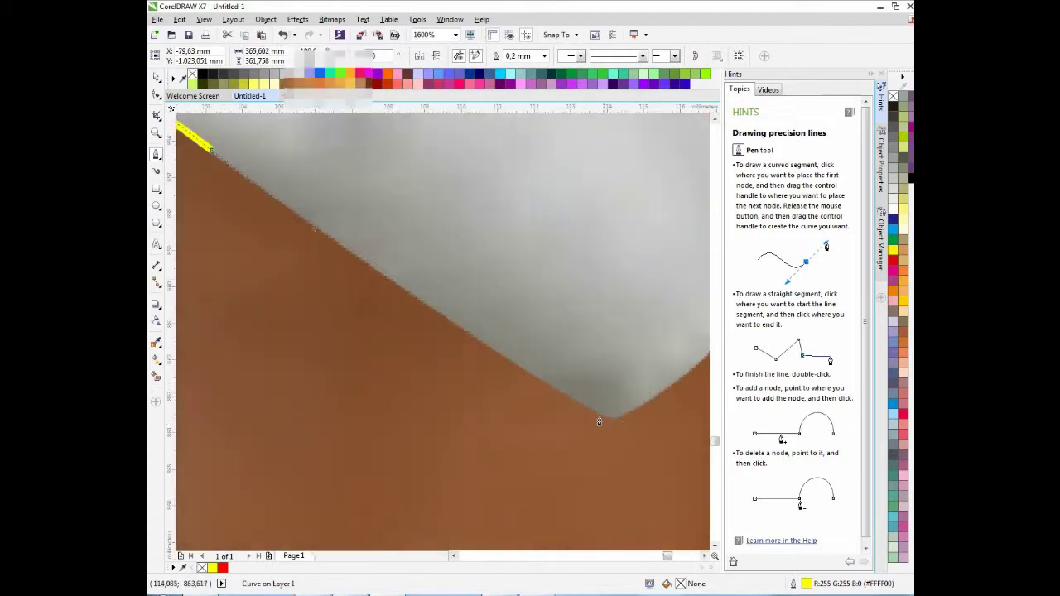
drag(604, 419, 646, 403)
Trace the sleeve cuff's outer curve from the lower tip up to its widest point, about 387 mm path width
scroll(647, 403, down, 2)
scroll(615, 379, up, 1)
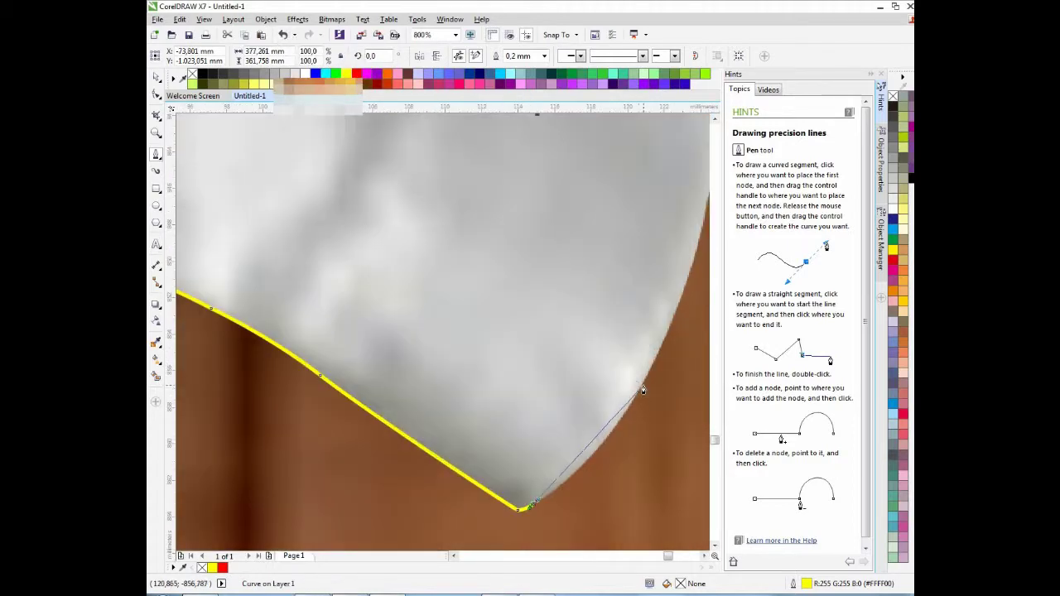
click(644, 378)
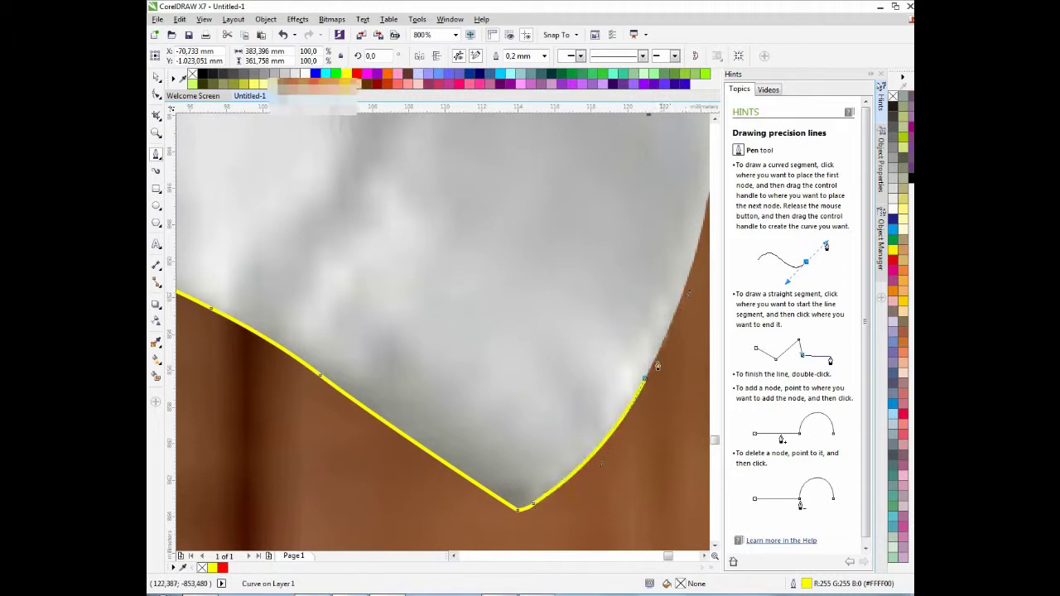
scroll(634, 307, down, 2)
scroll(611, 230, up, 2)
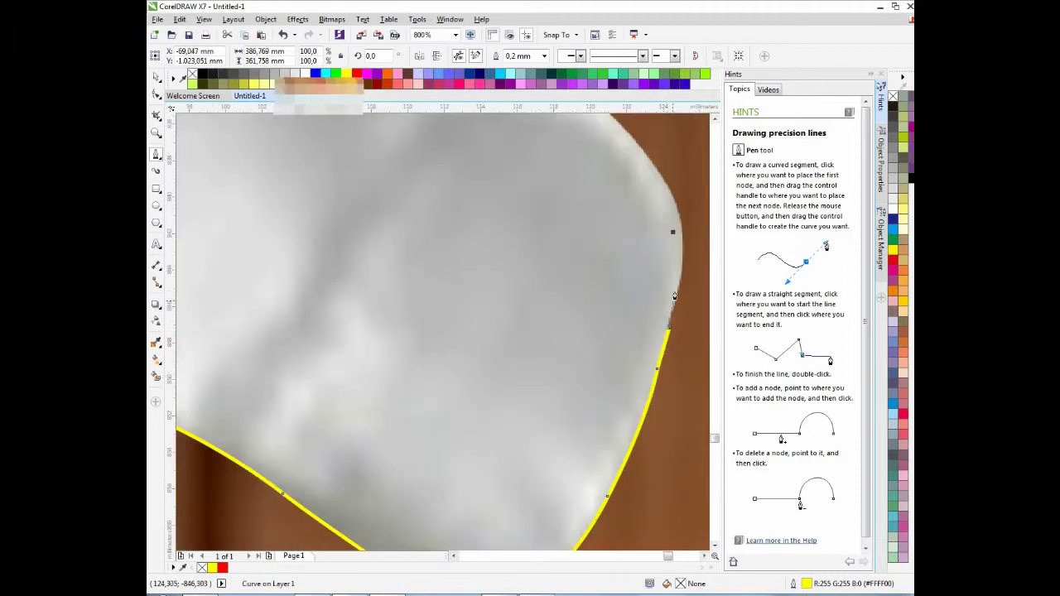
click(682, 254)
Trace over the cuff's rounded end and up its straight outer edge to near the notch, about 389 mm path height
scroll(671, 232, down, 2)
scroll(573, 333, down, 2)
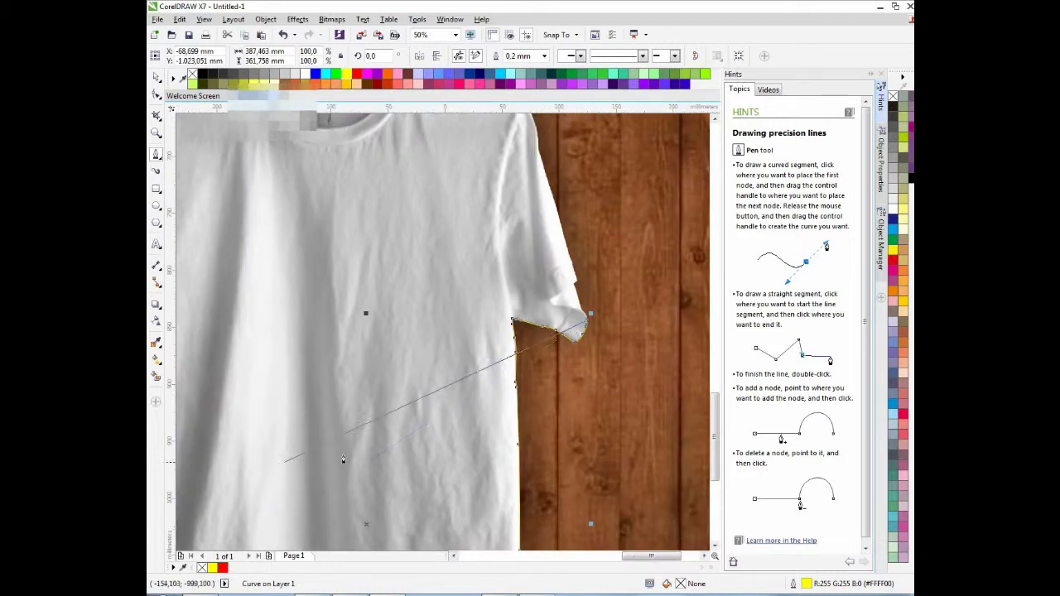
scroll(596, 318, up, 3)
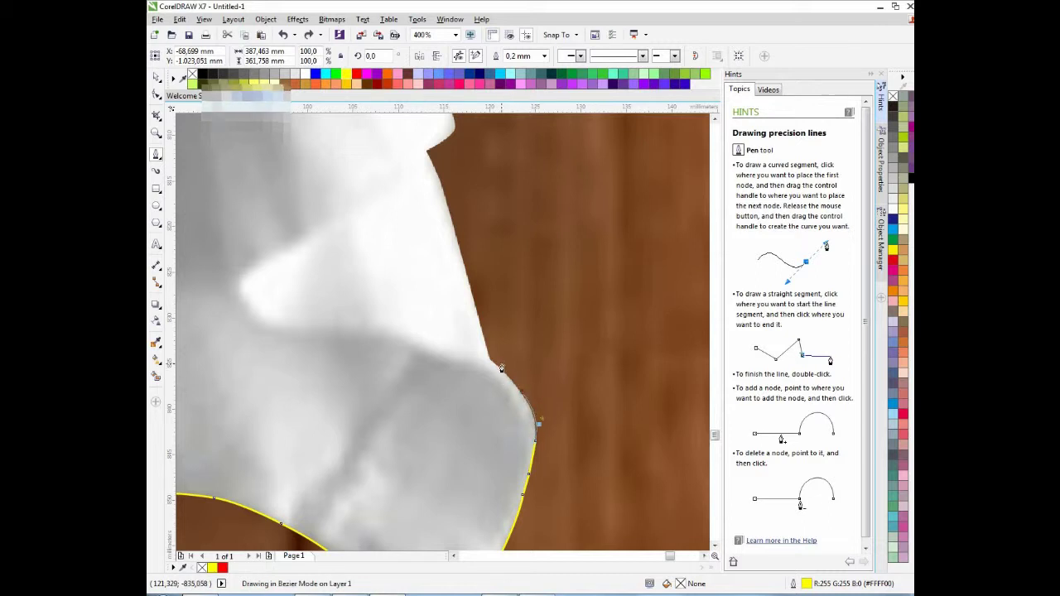
click(489, 358)
click(439, 177)
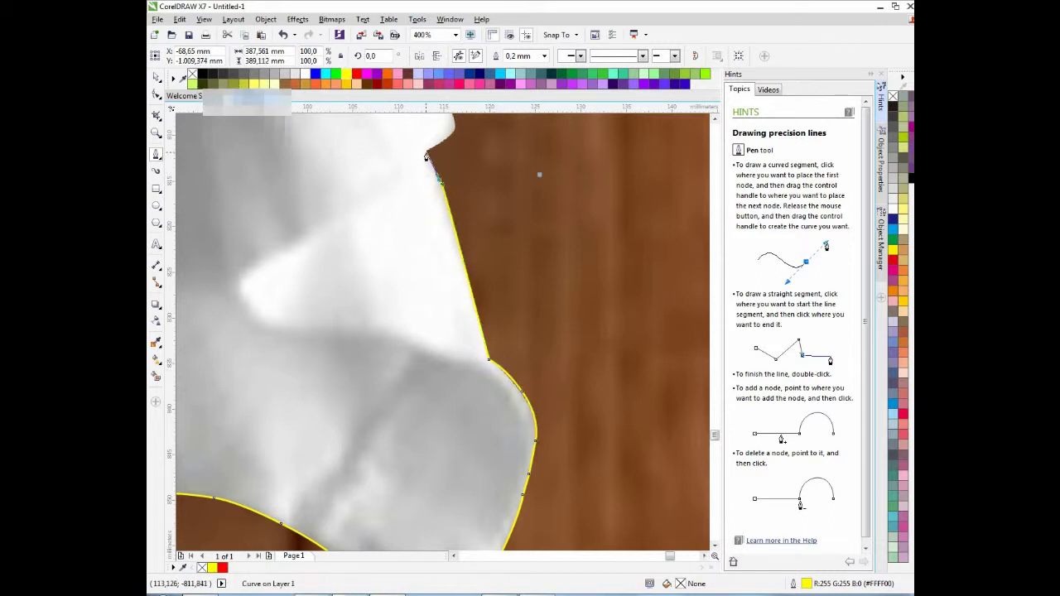
Trace the projecting corner above the cuff notch and the bend in the outer sleeve edge, reaching about 415 mm path height
scroll(530, 364, down, 5)
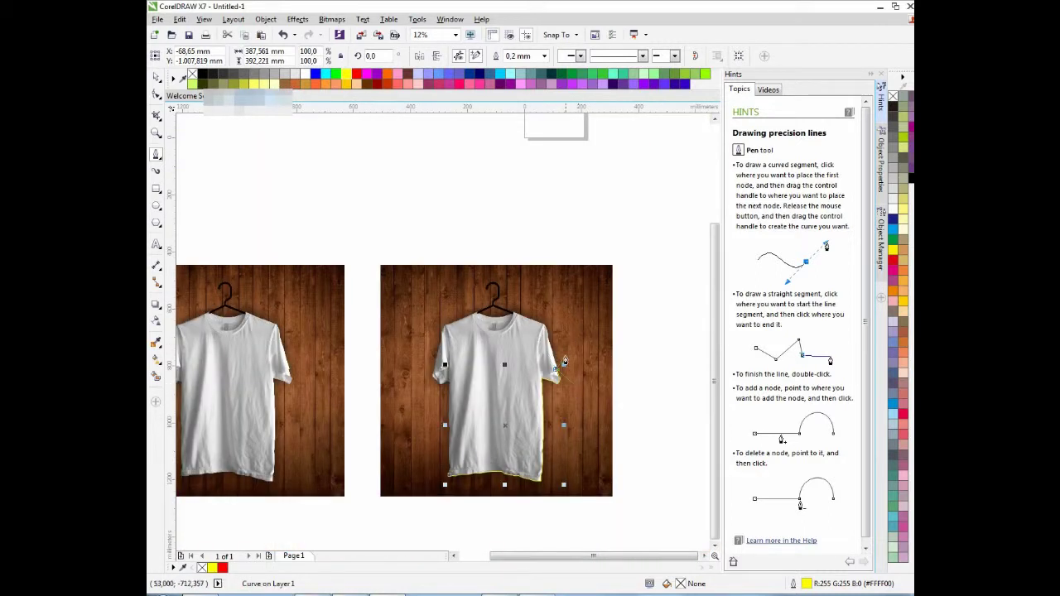
scroll(557, 388, up, 2)
scroll(557, 388, up, 3)
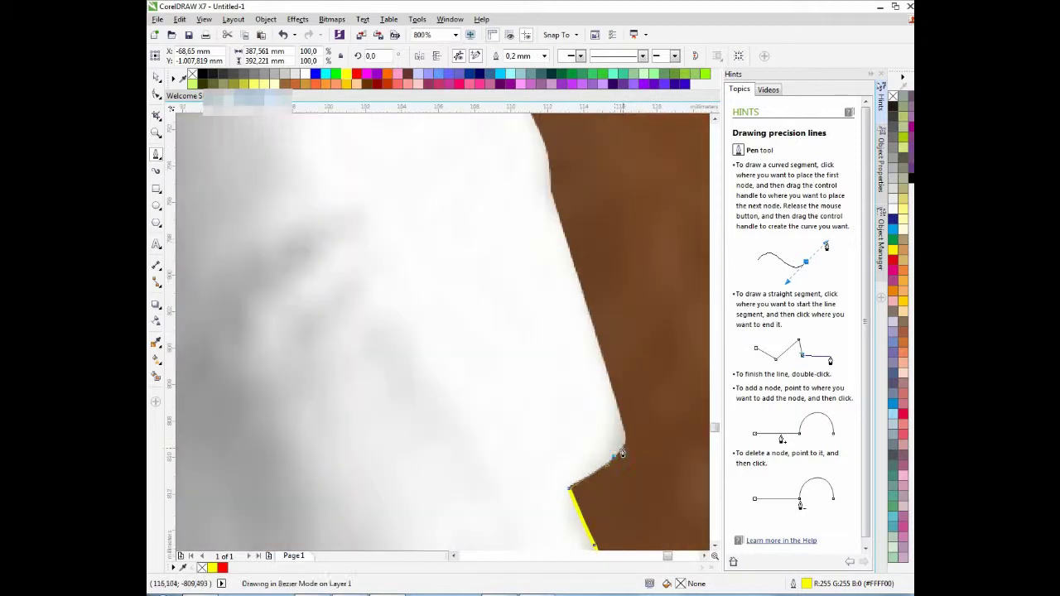
click(616, 456)
click(626, 440)
scroll(568, 355, up, 1)
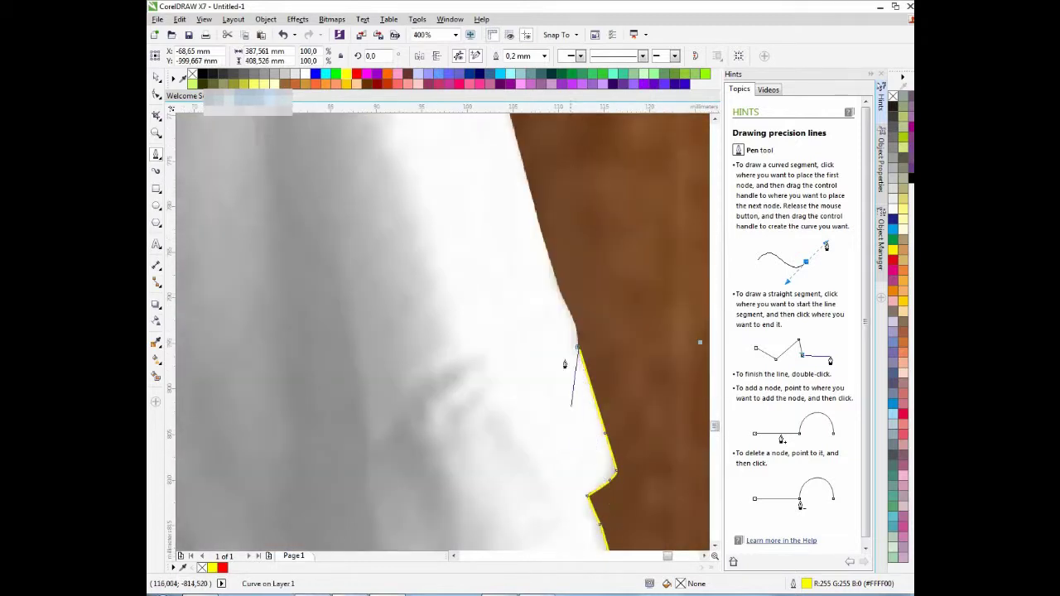
drag(563, 319, 560, 313)
click(527, 245)
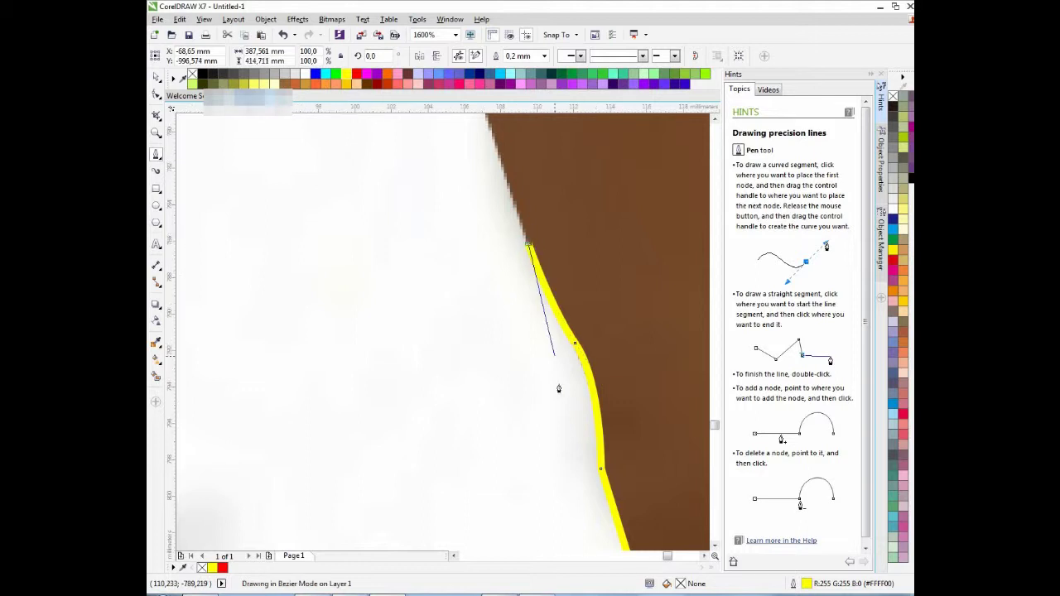
Trace the long straight outer sleeve edge up to the bend below the shoulder, bringing the path to about 509 mm tall
scroll(558, 384, down, 2)
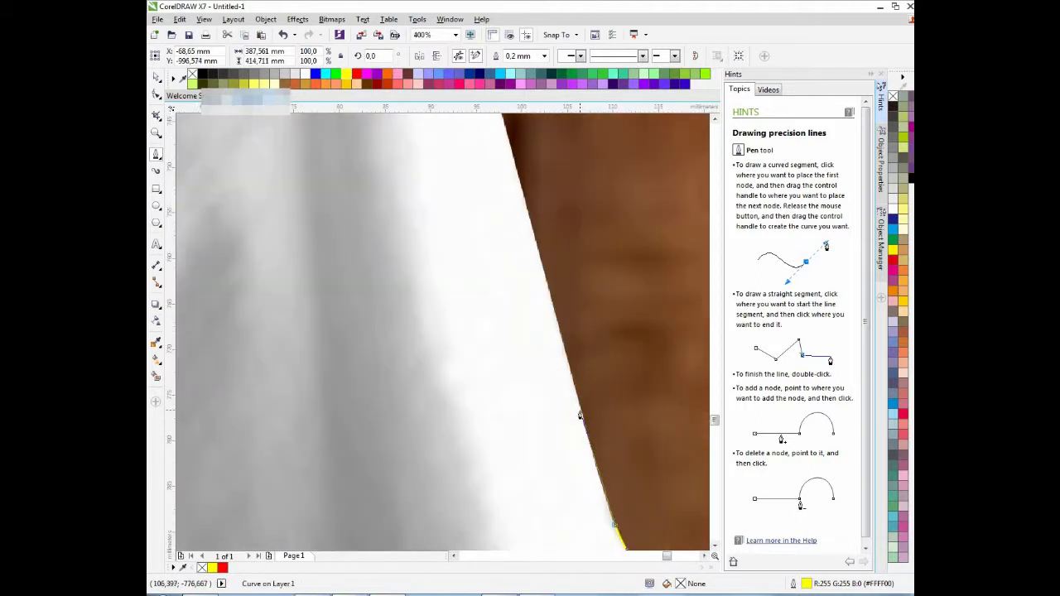
scroll(525, 194, down, 2)
scroll(516, 244, up, 2)
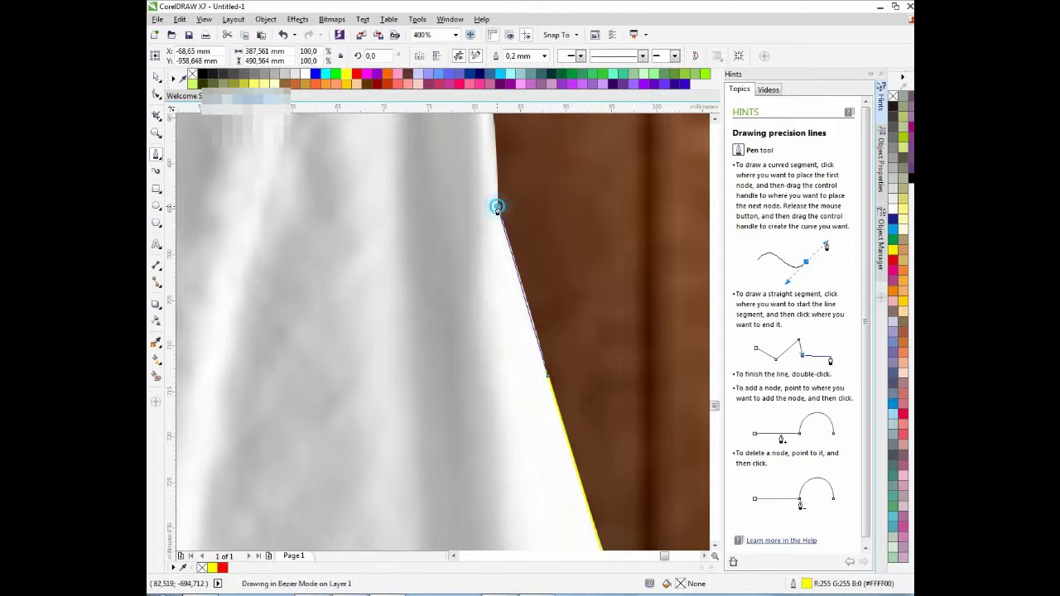
scroll(506, 248, down, 2)
scroll(537, 294, up, 2)
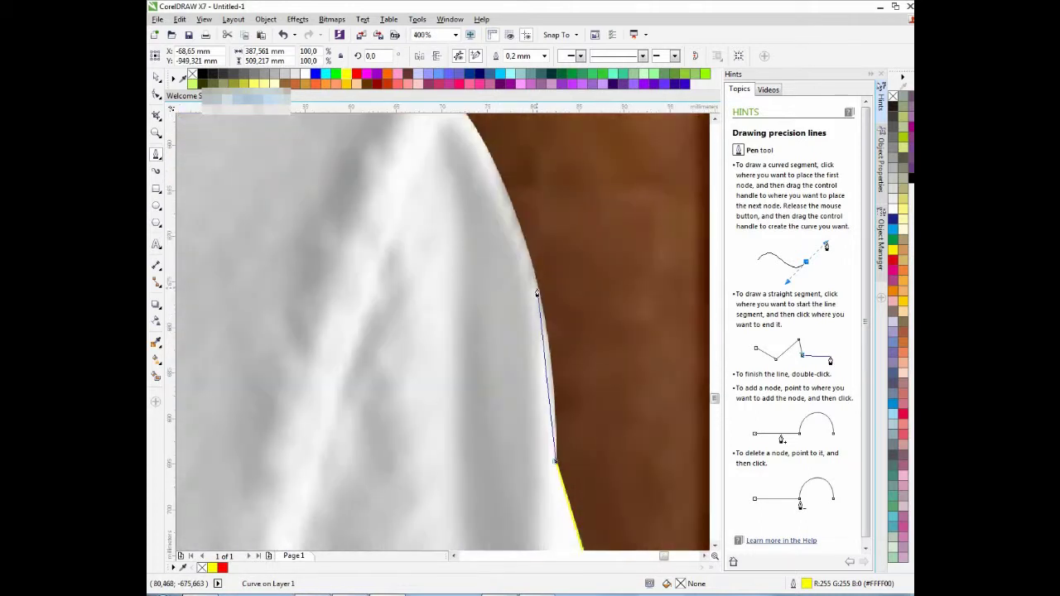
click(537, 294)
click(515, 215)
click(502, 168)
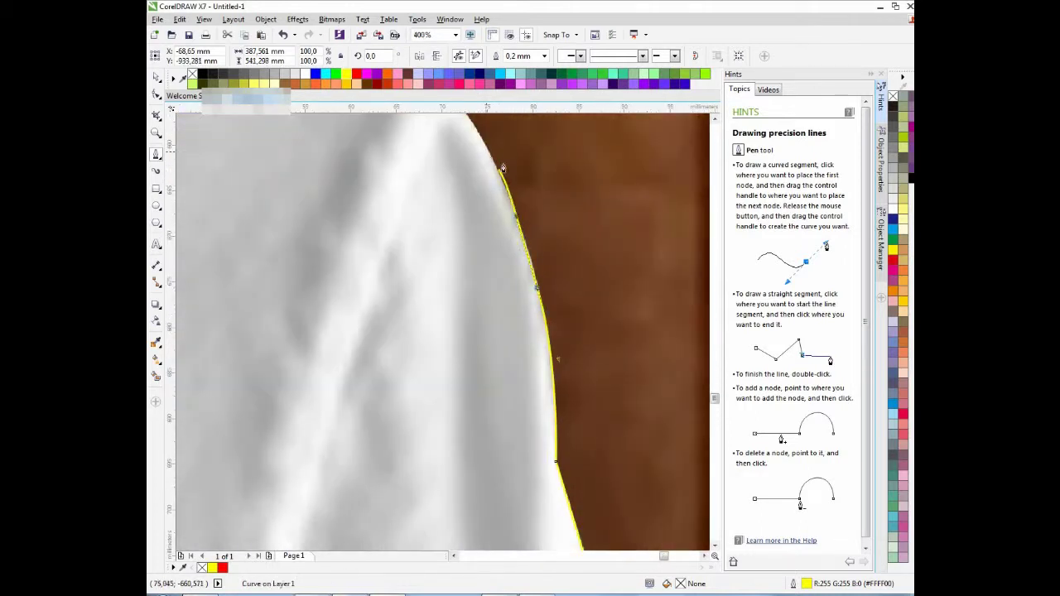
scroll(518, 238, up, 1)
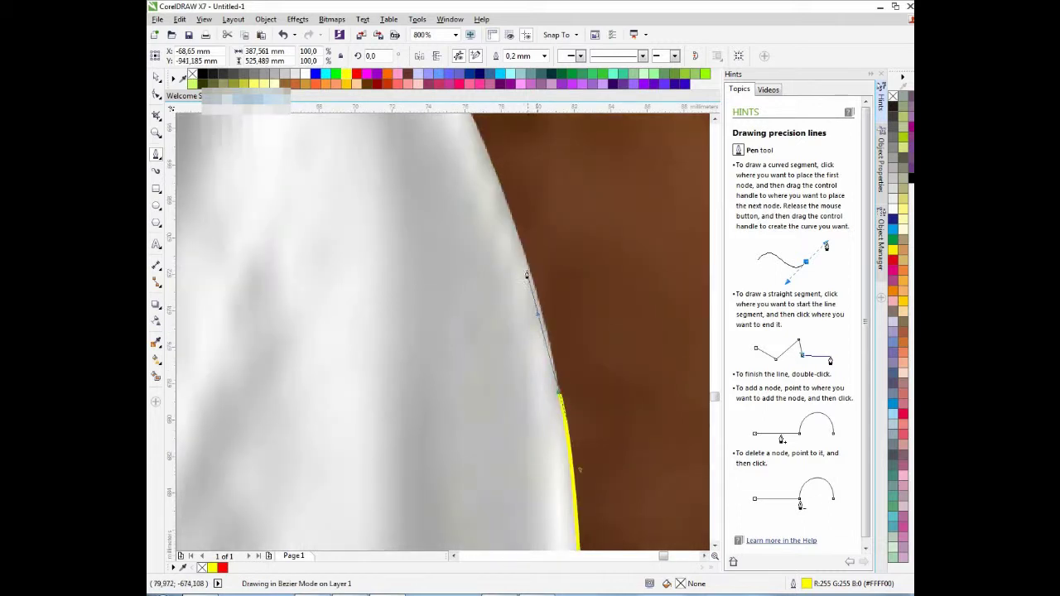
key(ctrl+z)
Trace the upper sleeve's curved outer edge toward the shoulder, bringing the path to about 544 mm tall
drag(571, 467, 561, 417)
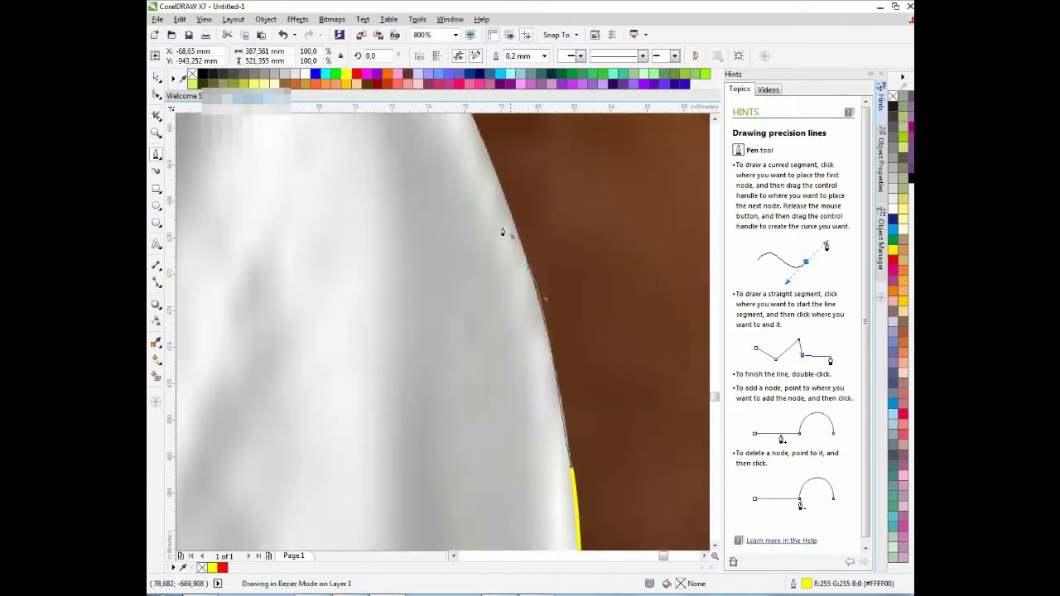
drag(500, 193, 500, 192)
scroll(537, 269, down, 2)
scroll(536, 267, up, 3)
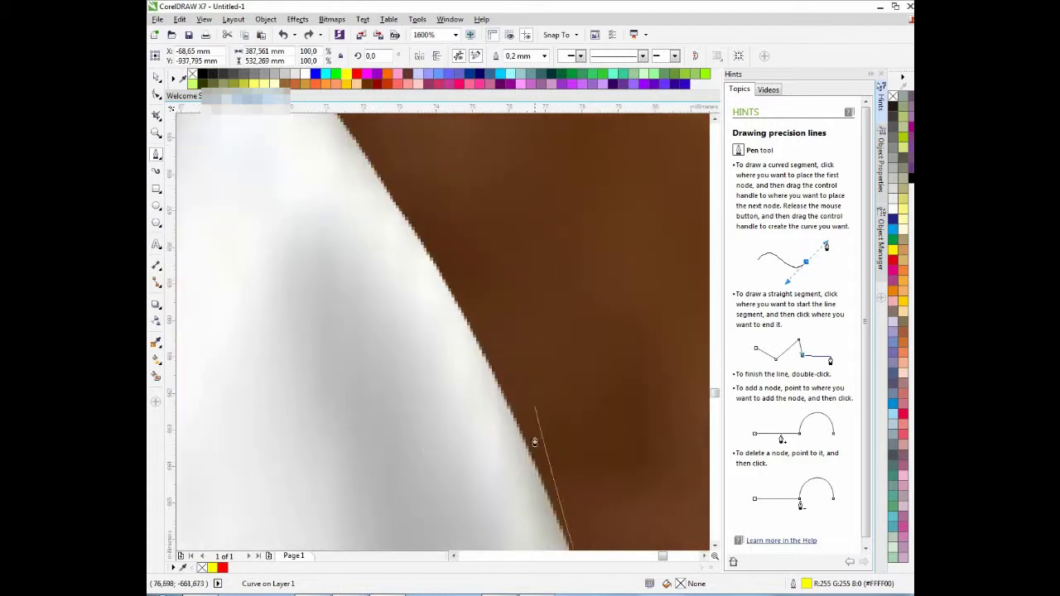
scroll(528, 453, down, 1)
scroll(466, 348, down, 1)
scroll(497, 433, up, 1)
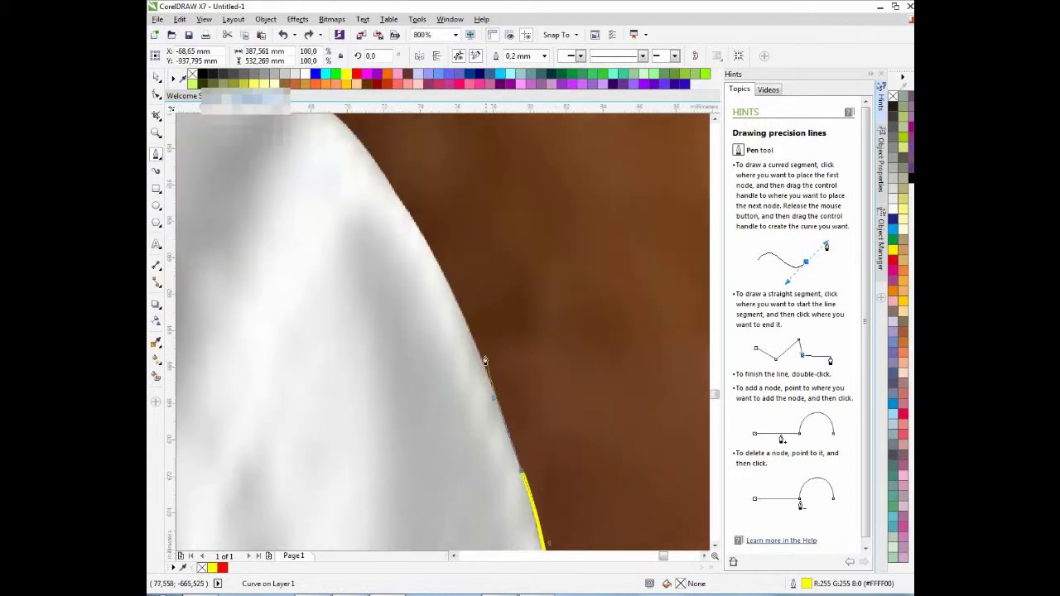
drag(455, 284, 453, 282)
click(429, 251)
scroll(431, 261, down, 2)
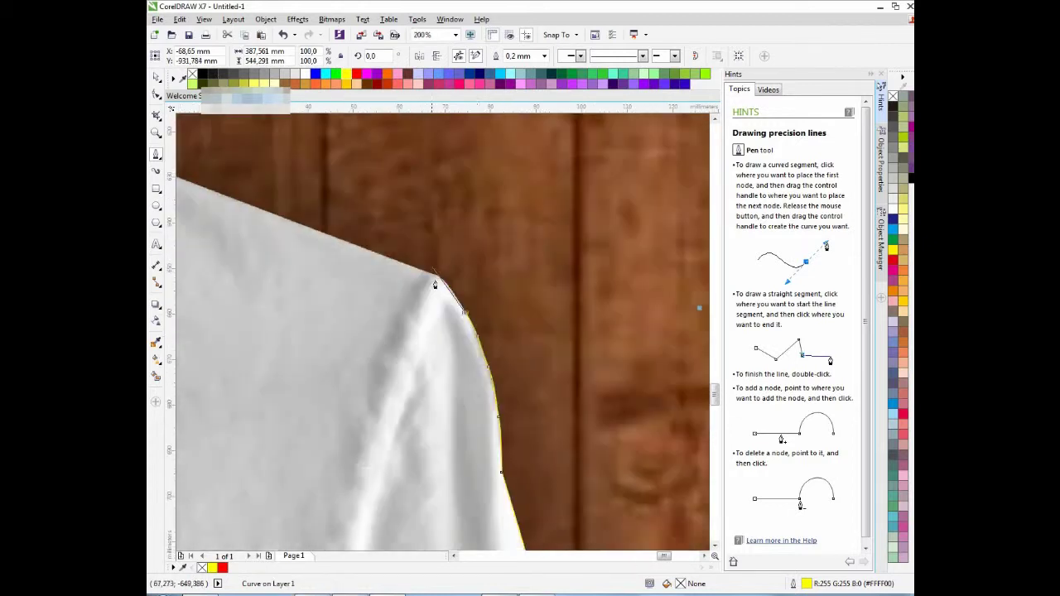
Trace around the rounded shoulder corner, redrawing its curve, and onto the shoulder seam, about 553 mm path height
scroll(436, 284, up, 3)
drag(504, 303, 425, 221)
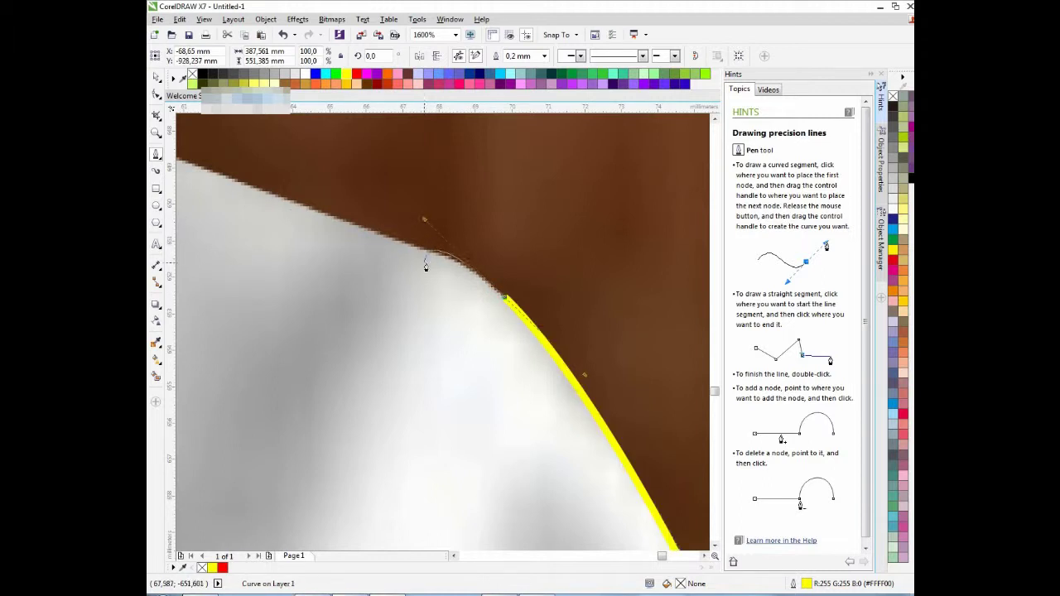
key(ctrl+z)
drag(545, 346, 502, 298)
drag(452, 264, 404, 249)
click(346, 229)
scroll(696, 399, down, 2)
scroll(703, 400, down, 1)
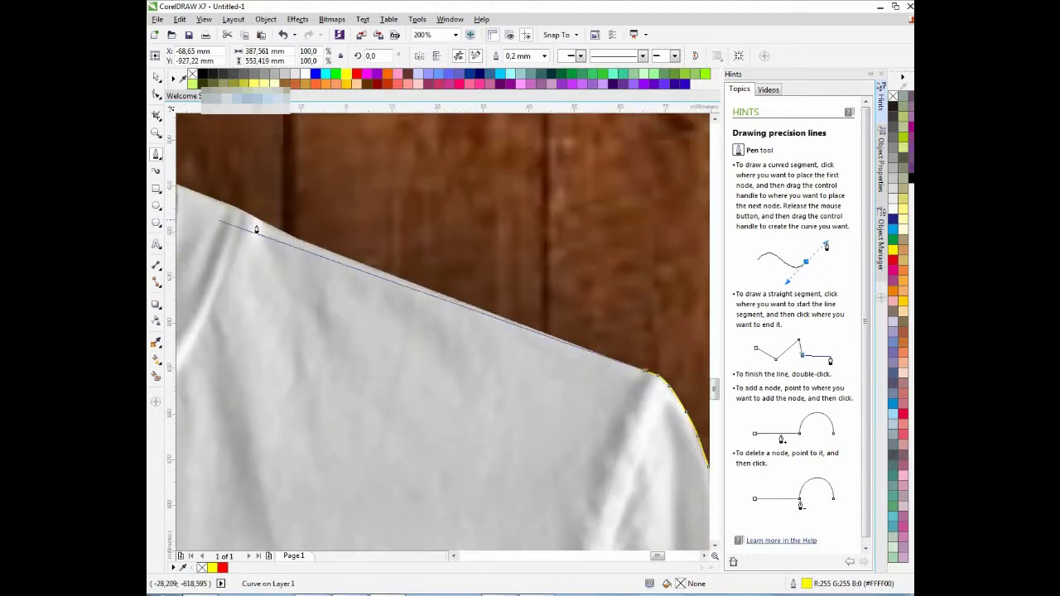
Trace the straight shoulder edge up past the collar seam to the collar's tip beside the hanger, about 595 mm path height
click(299, 243)
scroll(345, 274, down, 2)
scroll(347, 279, down, 1)
scroll(359, 296, up, 4)
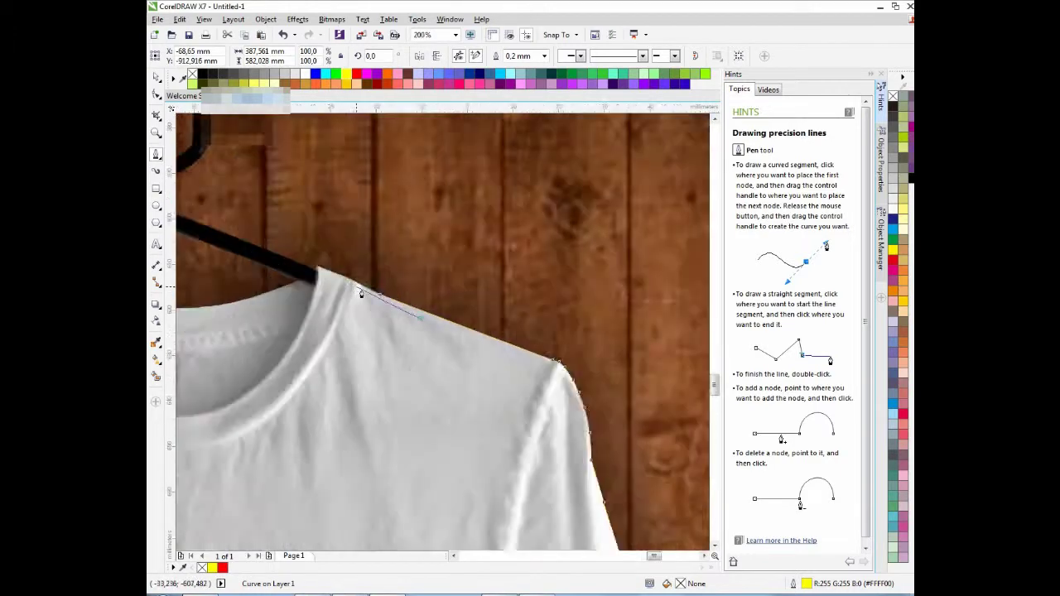
click(231, 243)
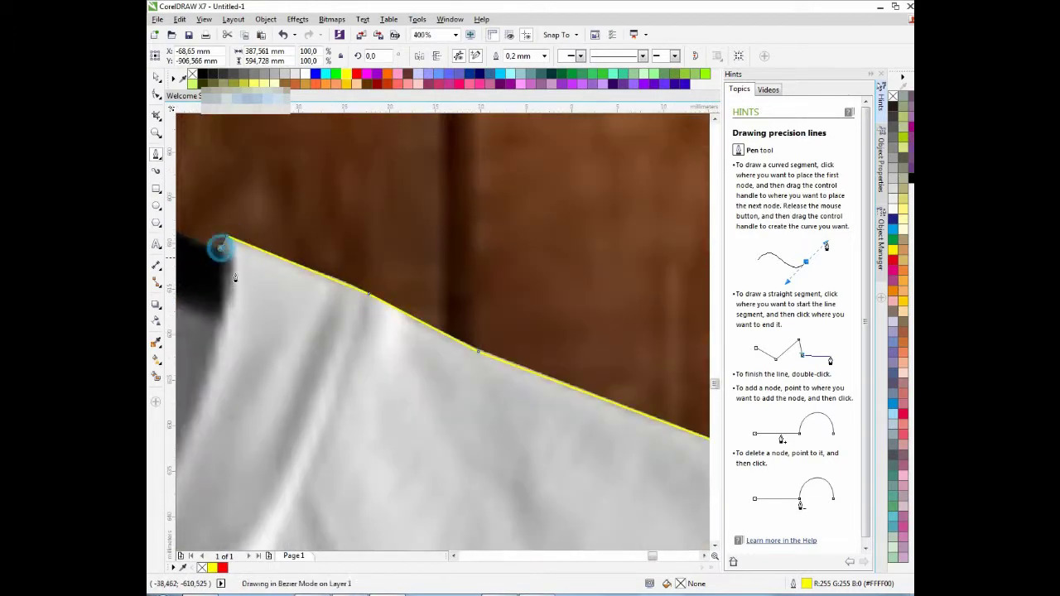
Trace down the collar along the hanger's end and start the back neckline edge under the hanger arm
scroll(263, 312, down, 1)
scroll(242, 315, up, 1)
click(242, 316)
scroll(248, 319, down, 1)
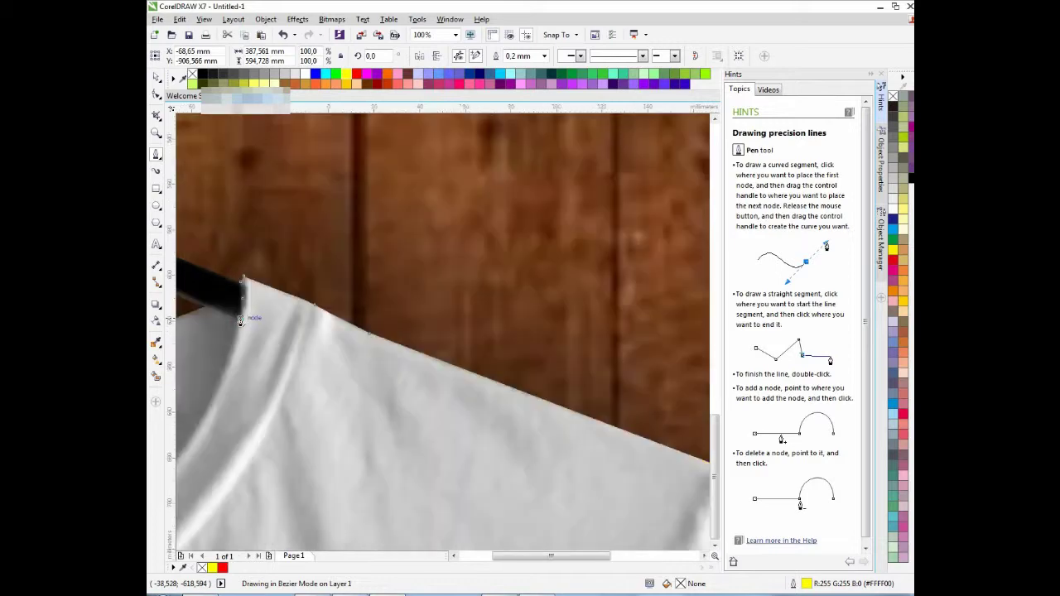
scroll(291, 323, up, 1)
click(284, 323)
scroll(285, 322, down, 2)
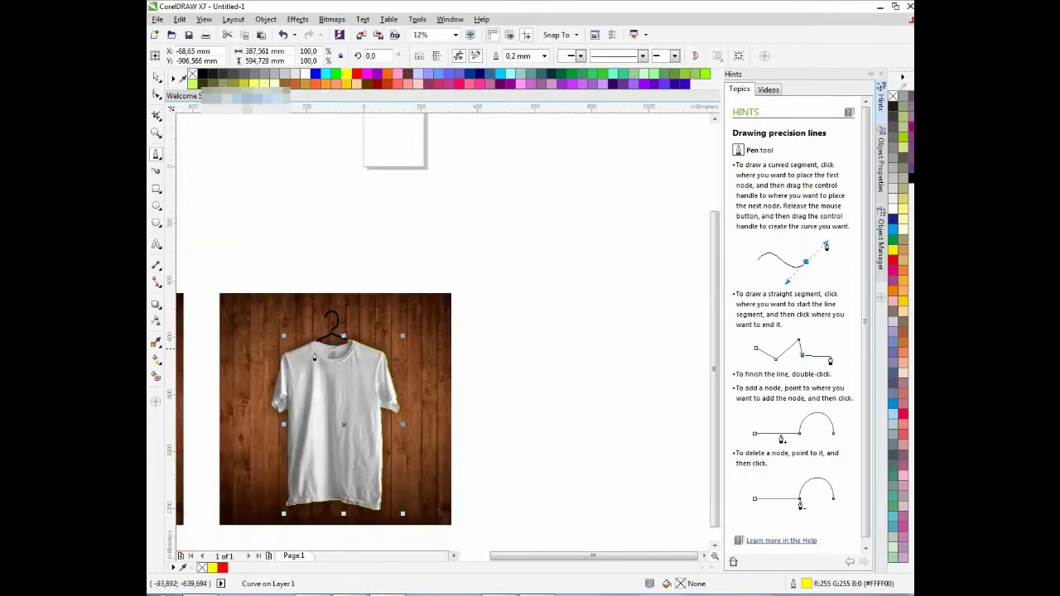
Trace the back neckline's curve across to the opposite hanger arm and along its underside to the collar
scroll(434, 337, up, 3)
drag(434, 338, 339, 338)
click(274, 336)
scroll(274, 336, down, 2)
scroll(358, 332, up, 3)
key(ctrl+z)
scroll(337, 329, down, 1)
scroll(419, 368, up, 1)
click(259, 289)
scroll(312, 321, down, 1)
scroll(256, 325, up, 1)
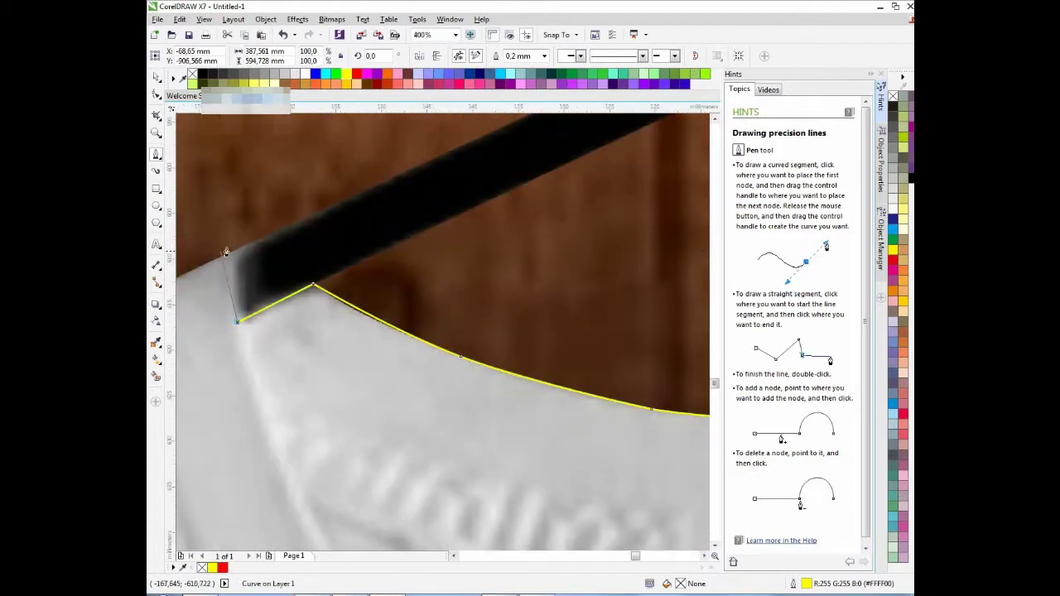
Trace up the hanger arm's end to the second collar tip and out to the collar seam, about 595 mm path height
click(225, 252)
scroll(226, 252, down, 2)
scroll(394, 274, up, 2)
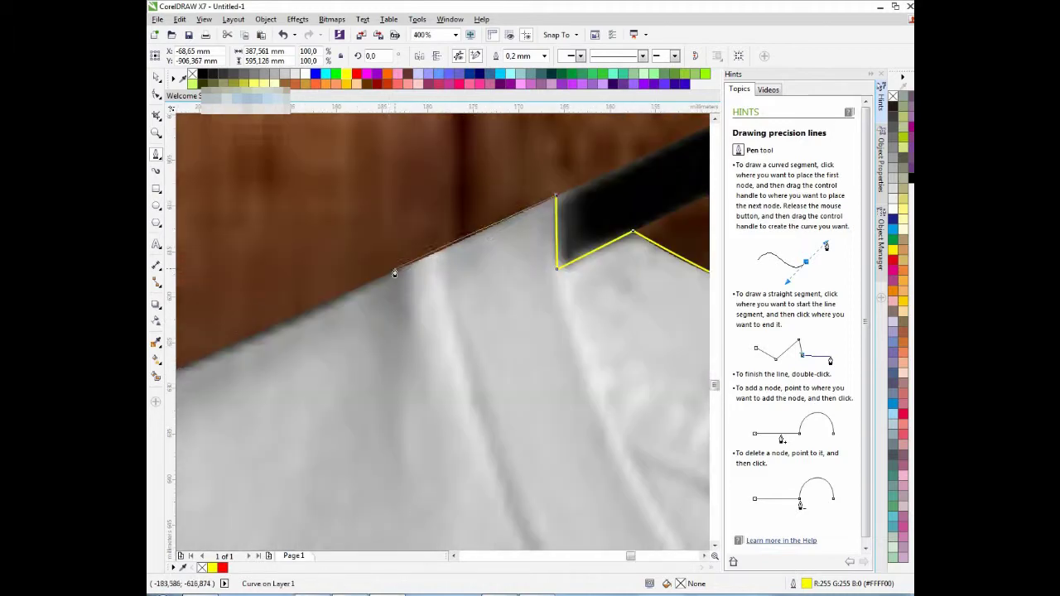
click(464, 245)
scroll(385, 281, down, 3)
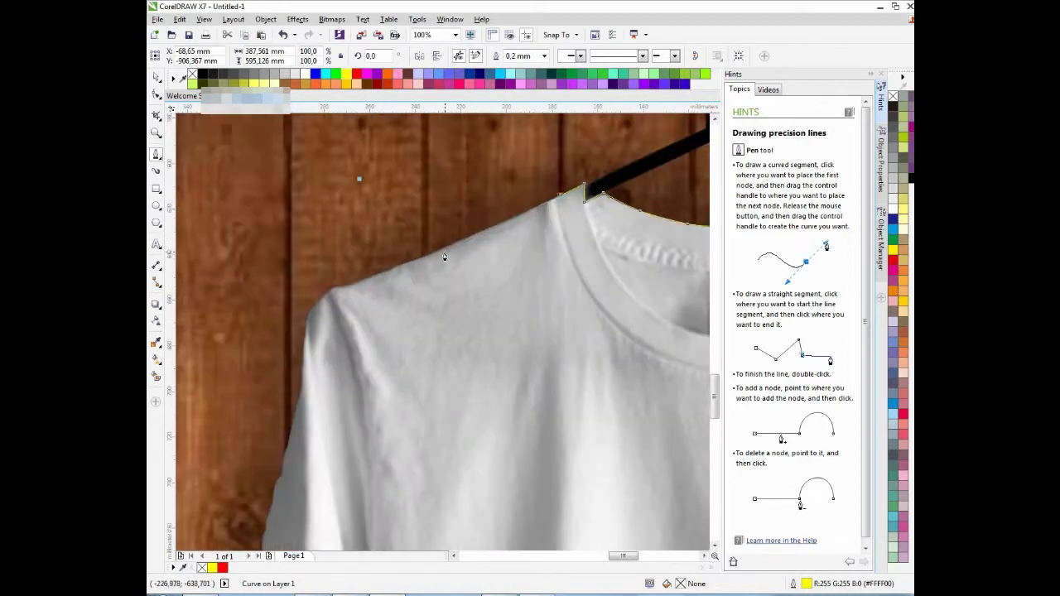
Trace the opposite shoulder edge from the collar seam to near the sleeve top, about 389 mm path width
click(484, 248)
scroll(485, 249, up, 1)
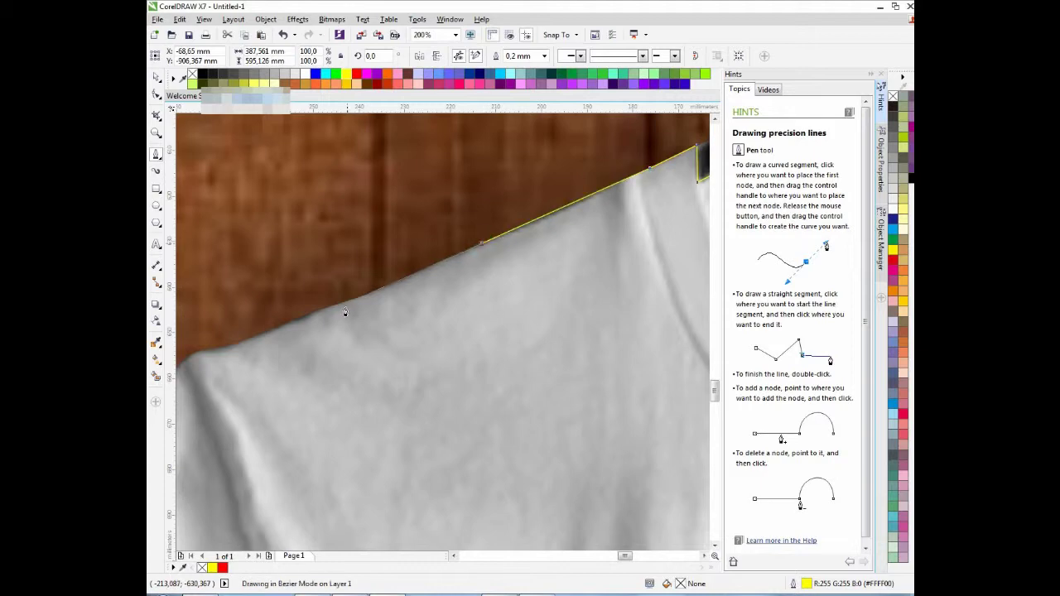
click(369, 298)
click(249, 339)
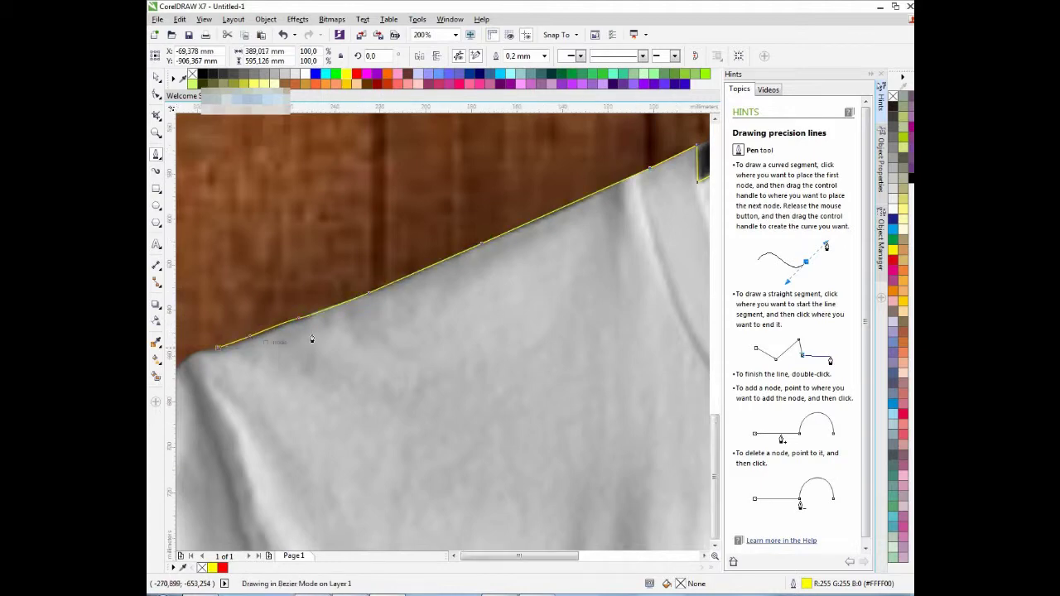
Trace around the opposite shoulder corner and down the top of the sleeve, about 415 mm path width
scroll(303, 340, down, 2)
scroll(295, 345, up, 1)
scroll(295, 345, up, 1)
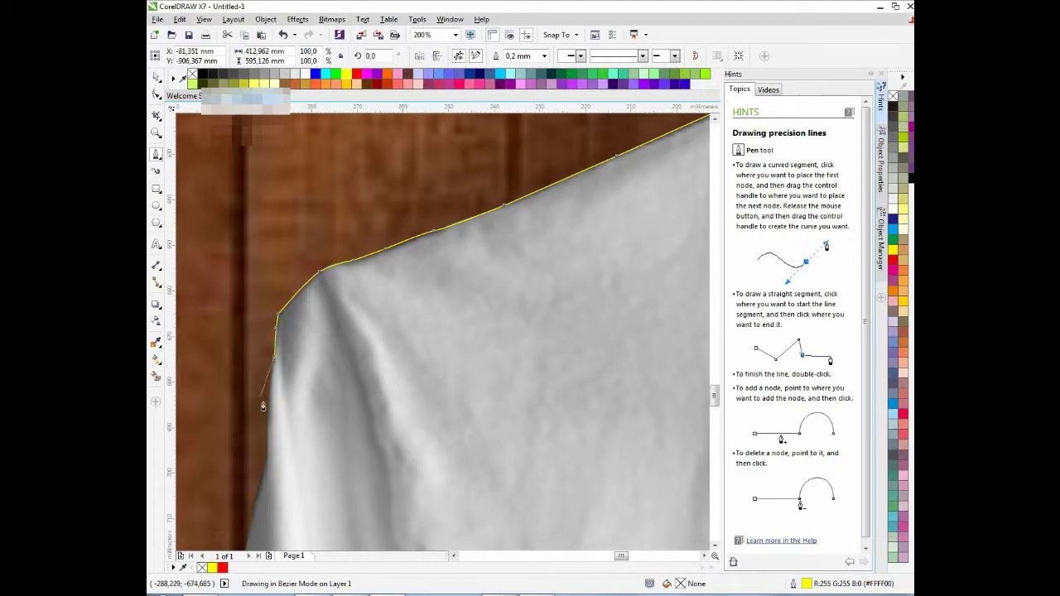
scroll(283, 448, down, 2)
scroll(300, 406, up, 2)
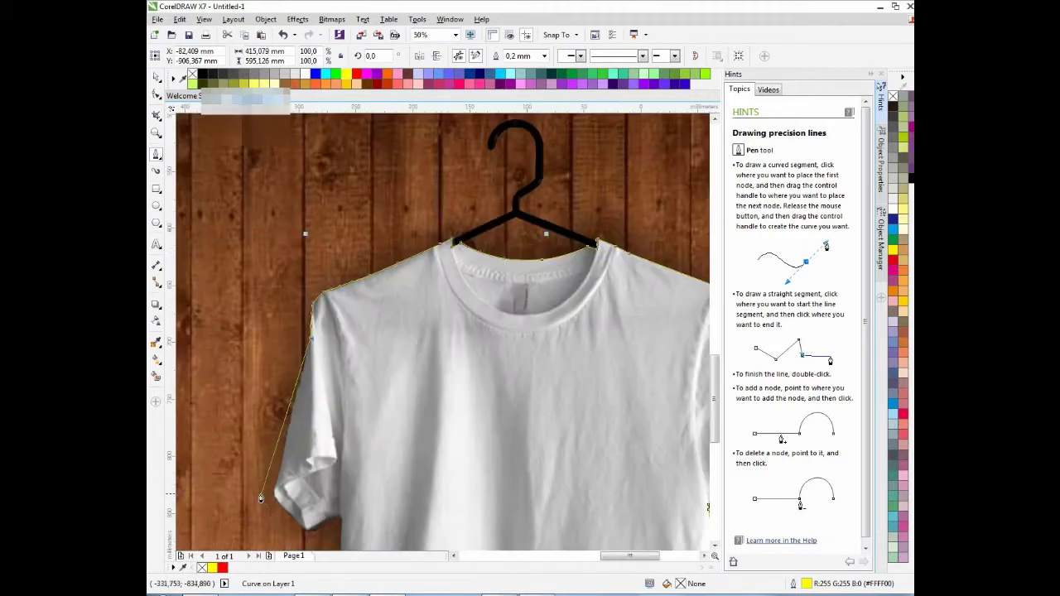
Trace the second sleeve's outer edge down to the first small bulge, about 424 mm path width
click(308, 324)
click(296, 378)
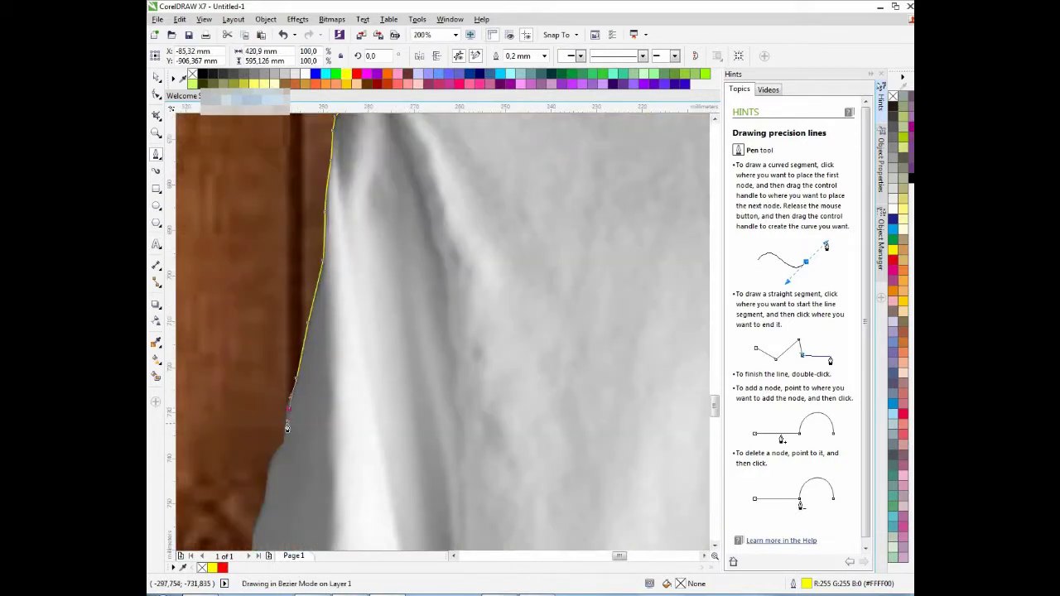
scroll(289, 423, up, 1)
click(288, 390)
scroll(280, 460, down, 2)
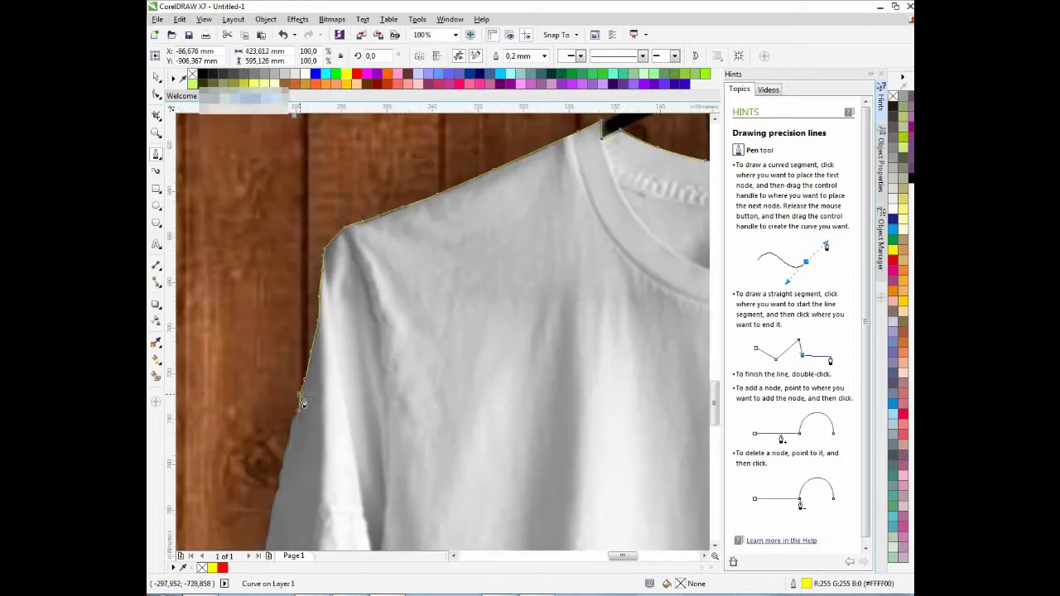
Trace the first bulge in the second sleeve's outer edge with a redrawn curve, reaching about 428 mm path width
scroll(296, 406, up, 3)
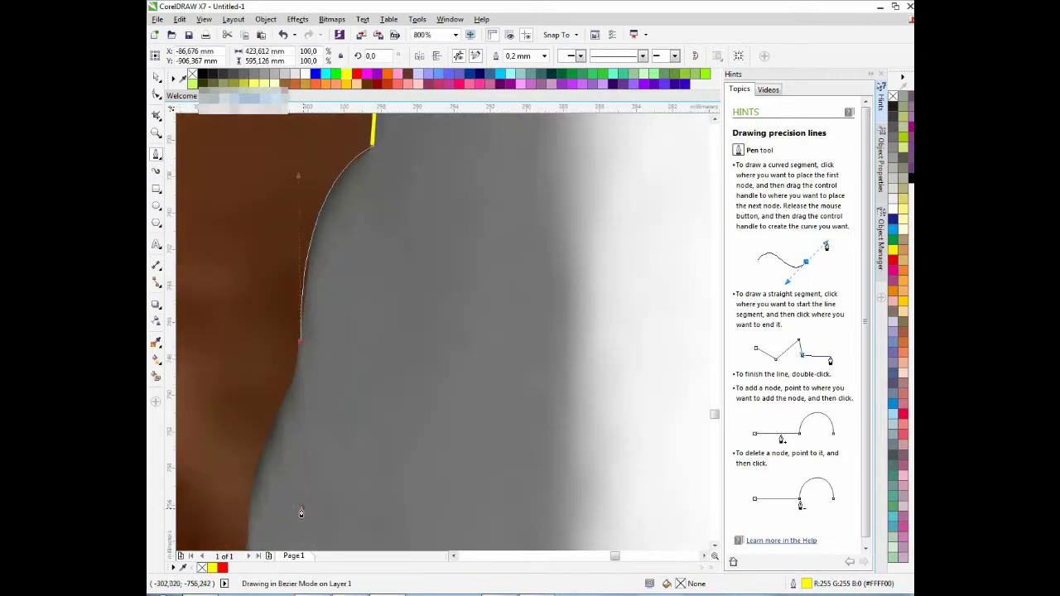
key(ctrl+z)
drag(315, 223, 307, 260)
click(297, 375)
scroll(299, 373, down, 2)
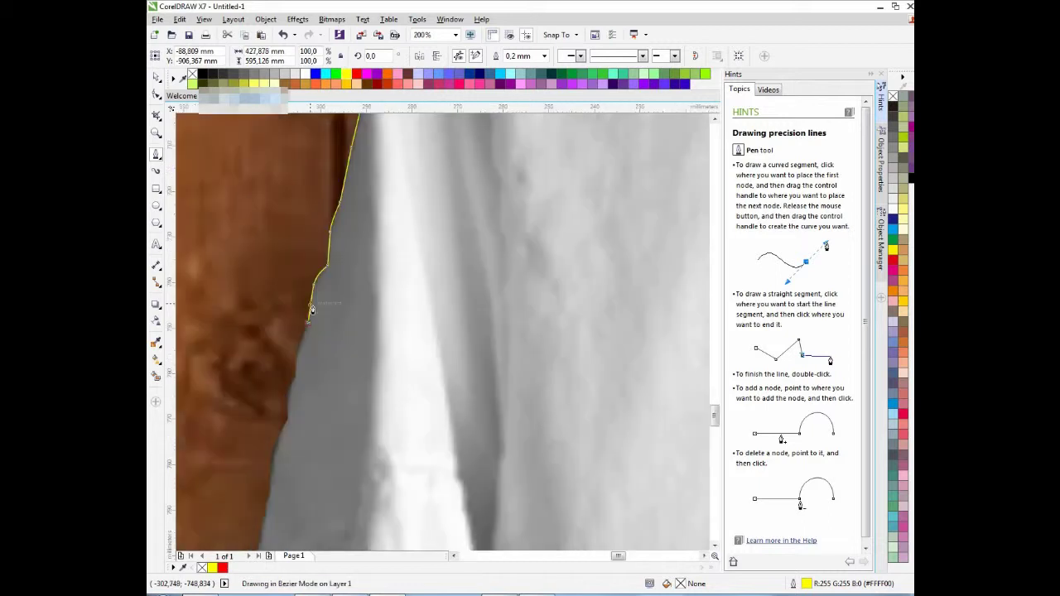
Trace the next small bends along the middle of the second sleeve's outer edge, reaching about 432 mm path width
scroll(296, 348, up, 2)
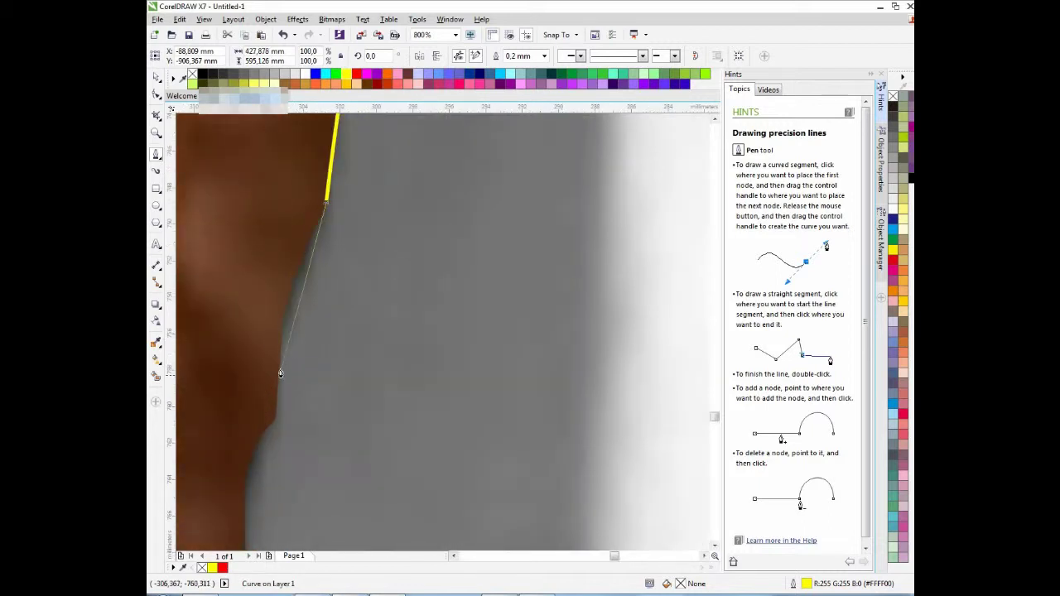
scroll(276, 424, down, 2)
scroll(276, 346, up, 2)
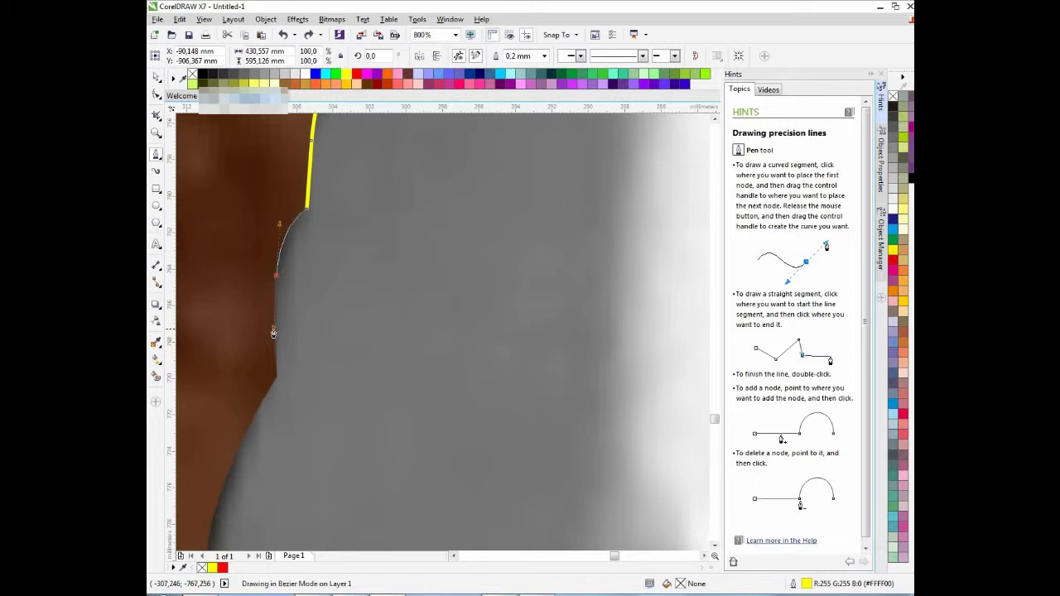
scroll(287, 309, down, 3)
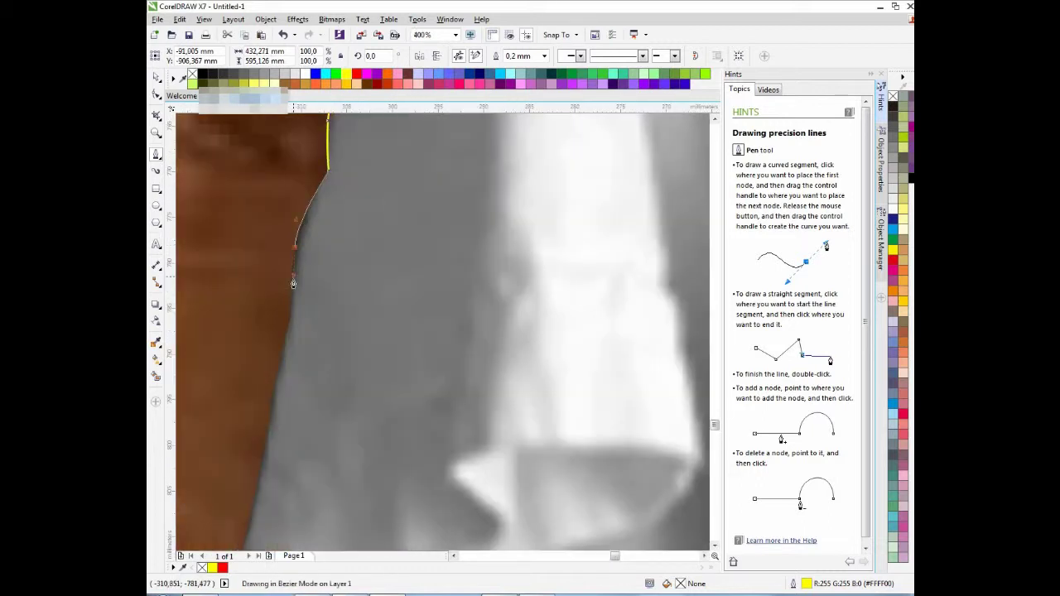
Trace the straighter lower stretch of the second sleeve's outer edge toward the cuff, about 442 mm path width
click(293, 321)
scroll(291, 311, down, 2)
scroll(284, 350, up, 2)
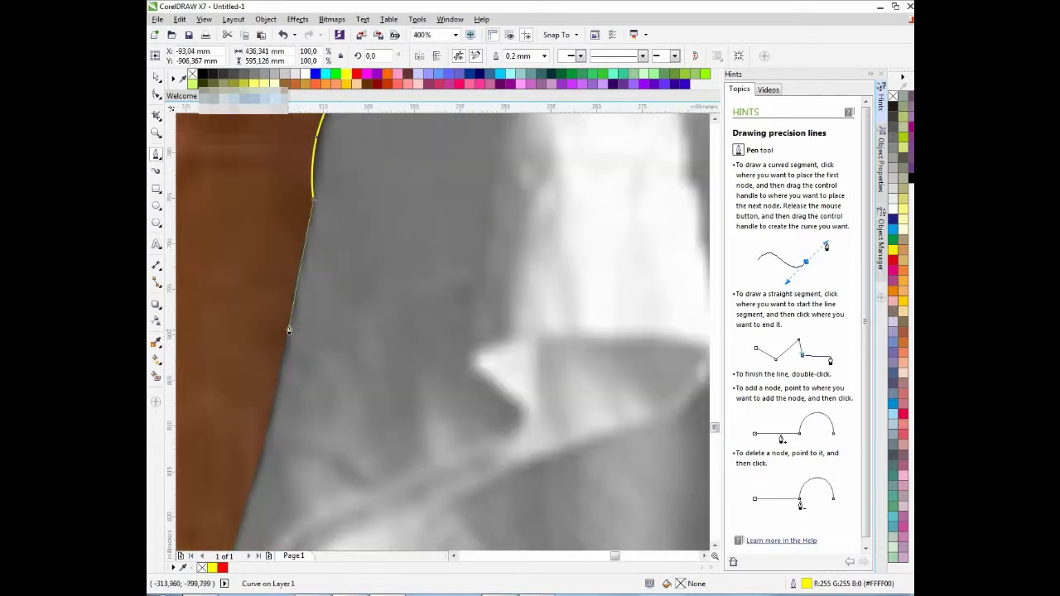
click(290, 325)
scroll(283, 364, down, 1)
scroll(282, 365, down, 1)
scroll(264, 405, down, 3)
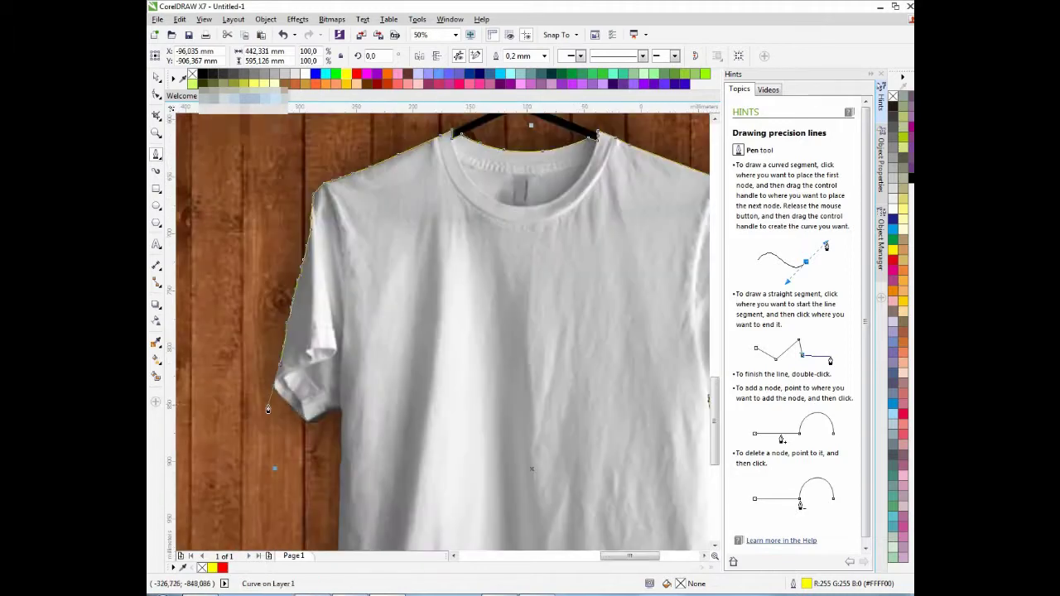
Trace around the second cuff's rounded outer corner, redrawing the curve to a path width of about 447 mm
scroll(262, 411, up, 4)
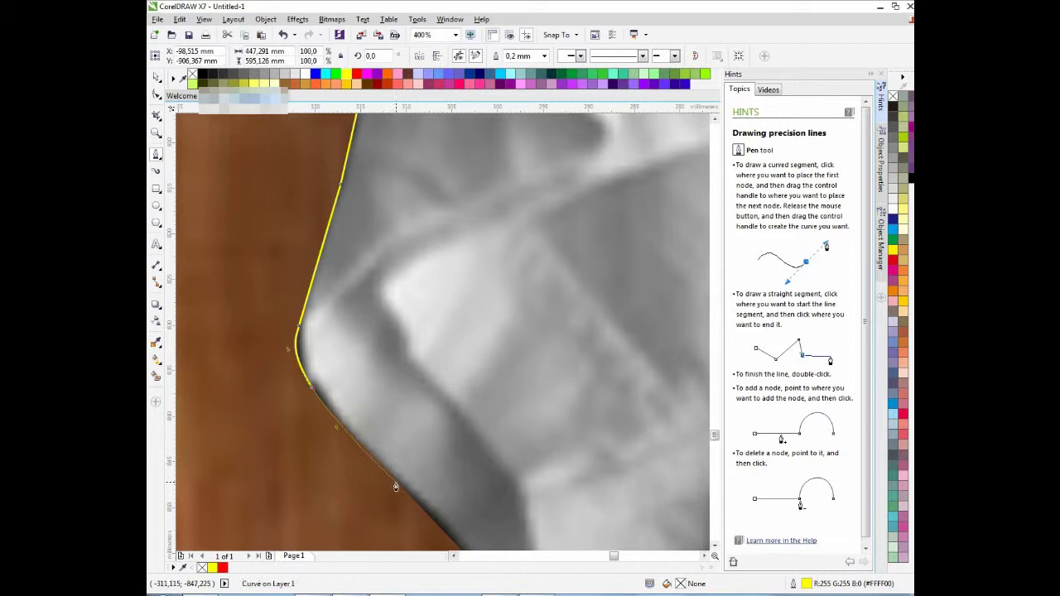
scroll(396, 487, down, 3)
scroll(390, 454, up, 4)
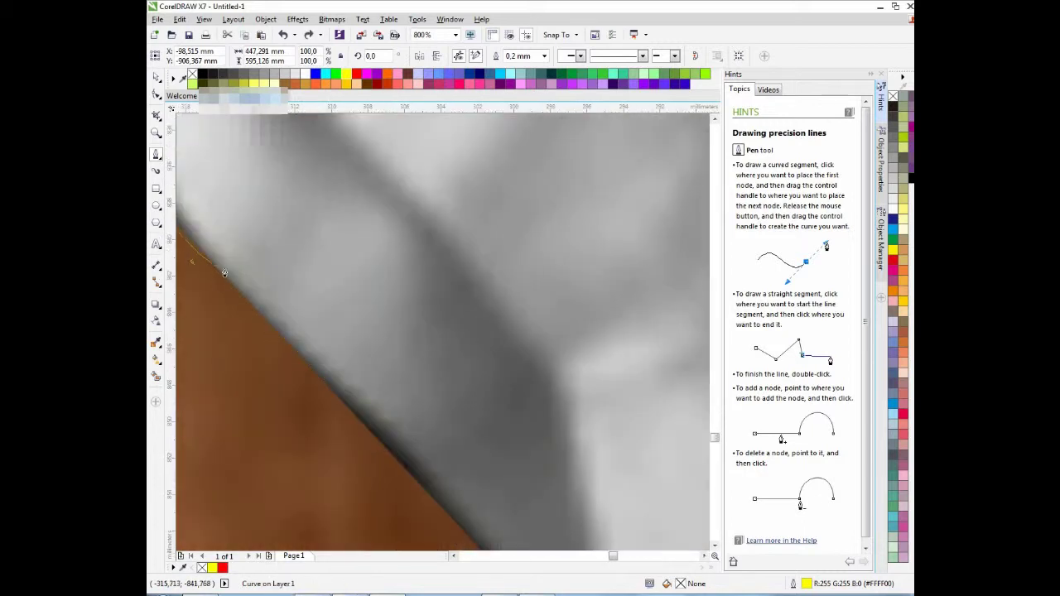
scroll(224, 273, down, 2)
scroll(273, 308, up, 2)
click(249, 264)
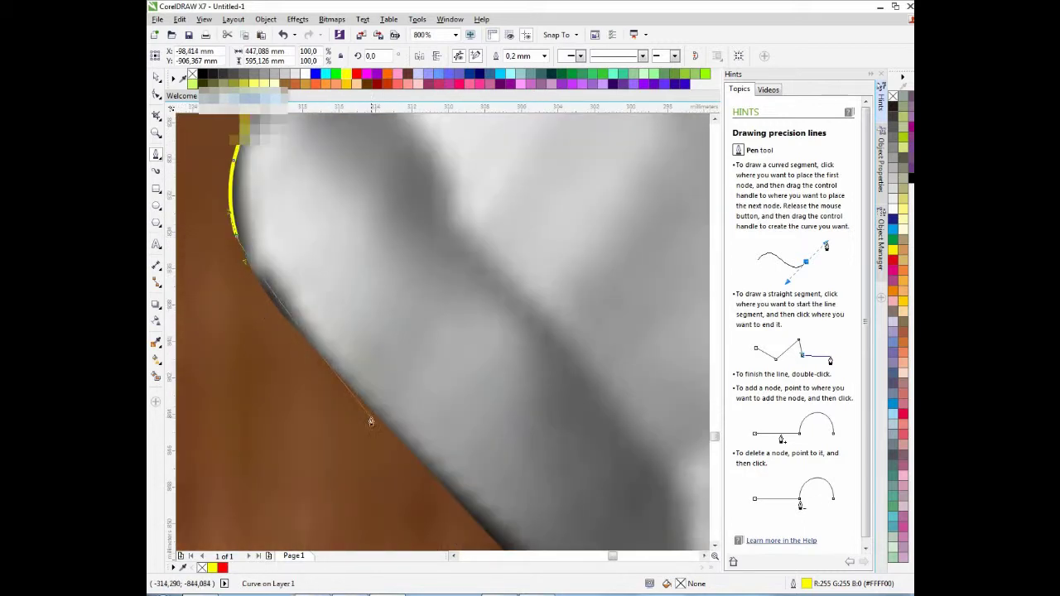
Trace the second cuff's slanted edge down to its lowest tip
scroll(334, 360, down, 2)
scroll(423, 461, up, 1)
click(399, 431)
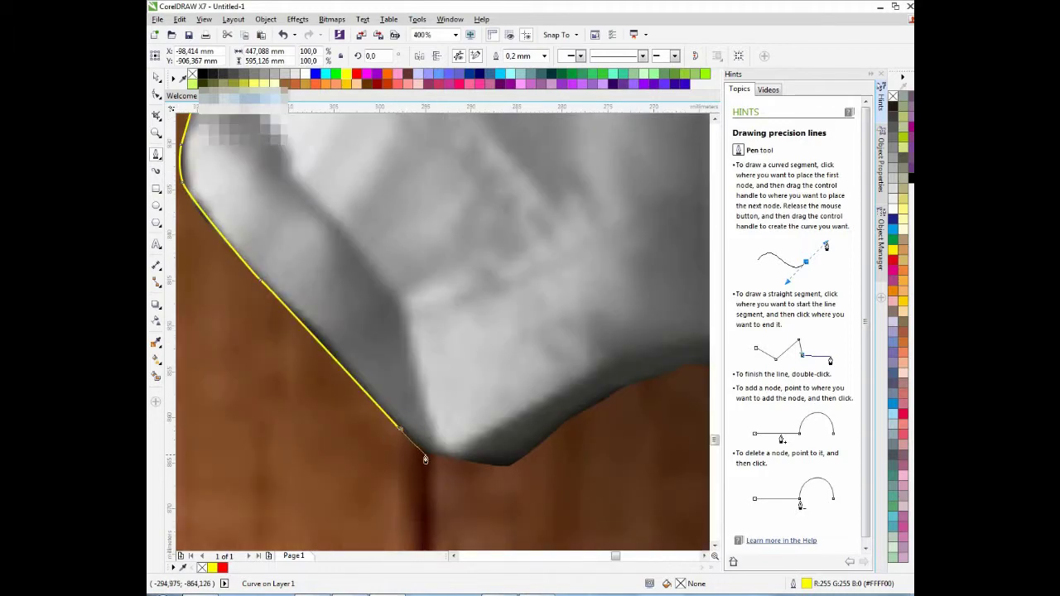
scroll(432, 460, up, 1)
scroll(423, 454, down, 1)
click(405, 442)
scroll(318, 458, up, 2)
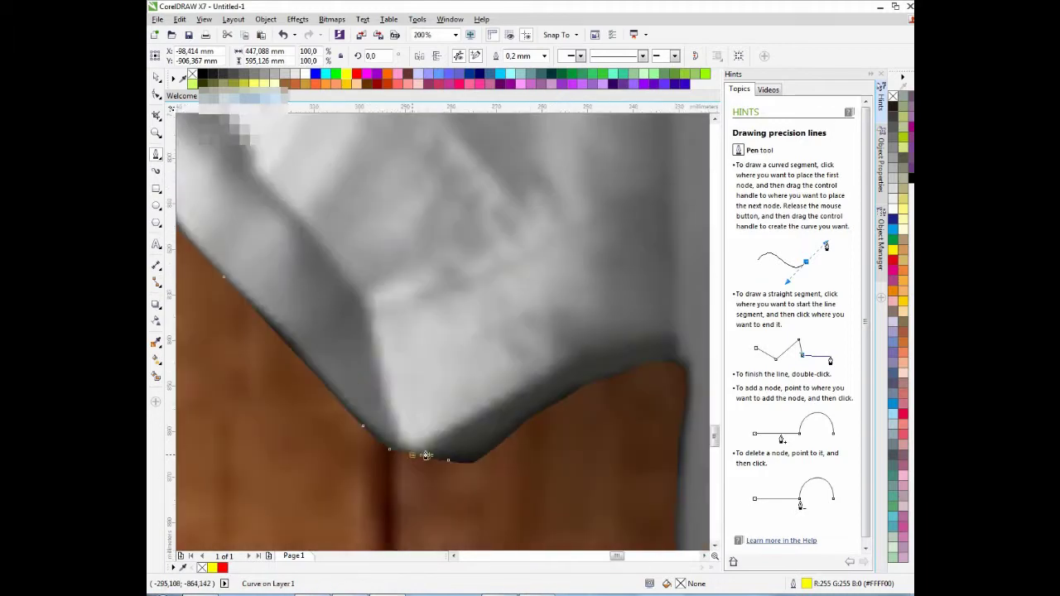
Trace around the cuff's lowest tip and along its dark, wavy underside toward the underarm
scroll(320, 456, up, 1)
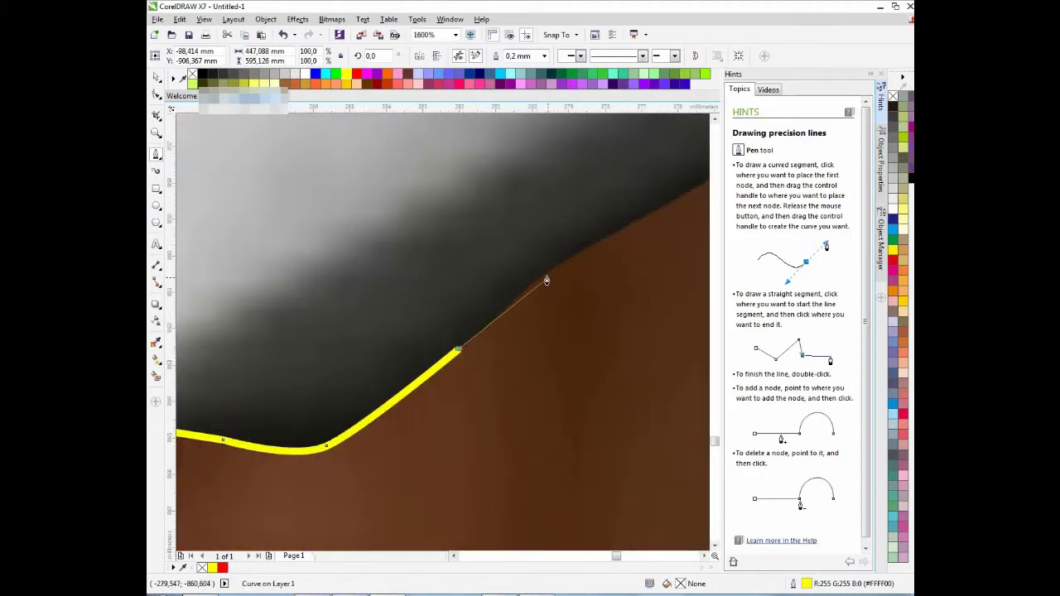
scroll(483, 323, down, 2)
scroll(553, 285, up, 2)
drag(485, 298, 517, 280)
drag(563, 253, 580, 243)
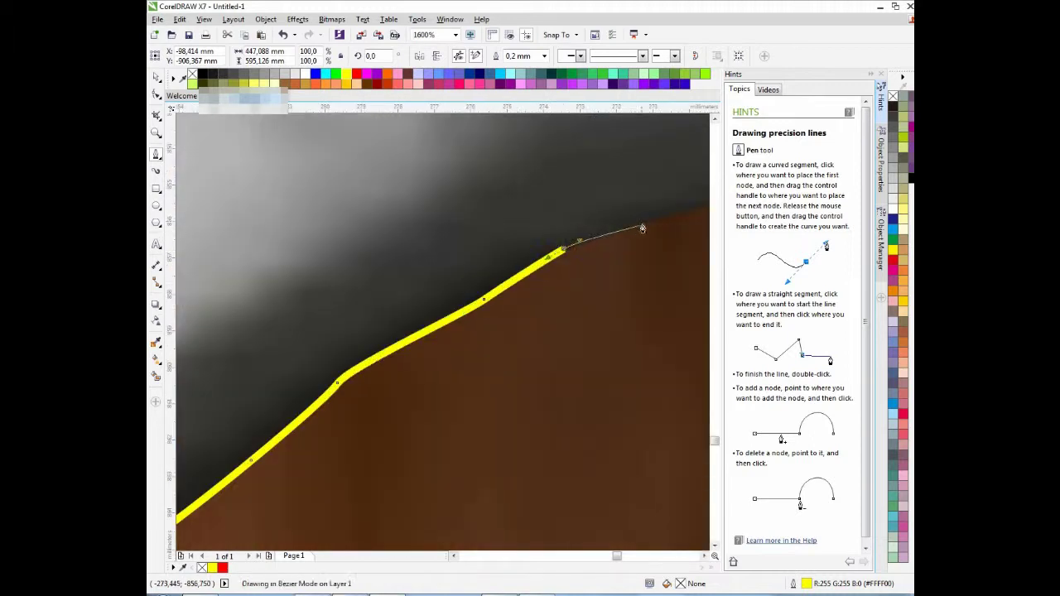
drag(649, 225, 667, 215)
Trace the last stretch of the cuff's underside over its crest to the corner where it meets the shirt body
scroll(414, 288, down, 2)
scroll(333, 317, down, 2)
scroll(379, 299, up, 4)
scroll(361, 326, down, 2)
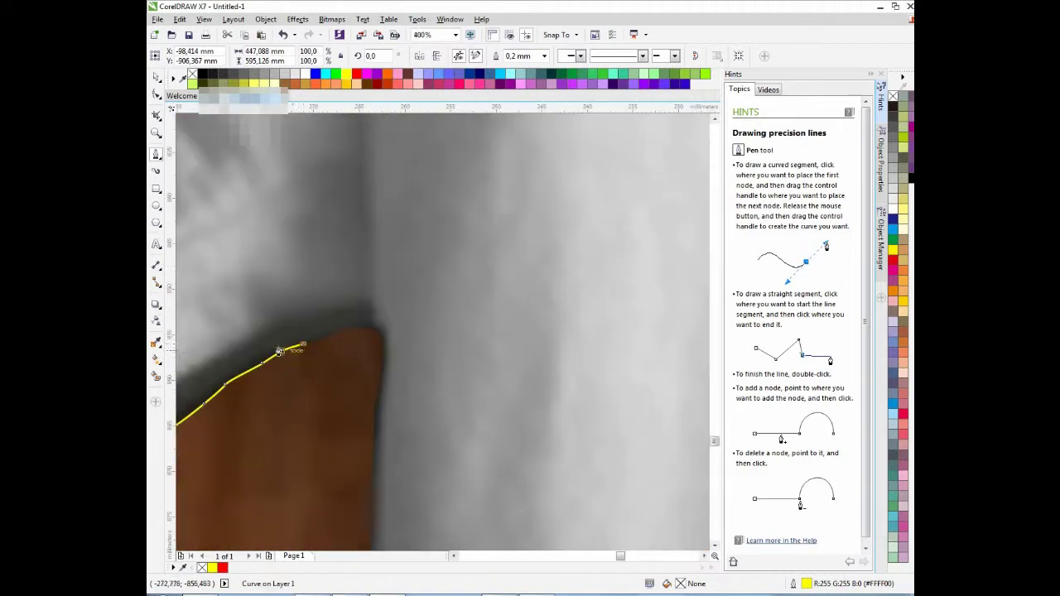
scroll(331, 338, up, 2)
click(324, 361)
click(378, 326)
click(489, 331)
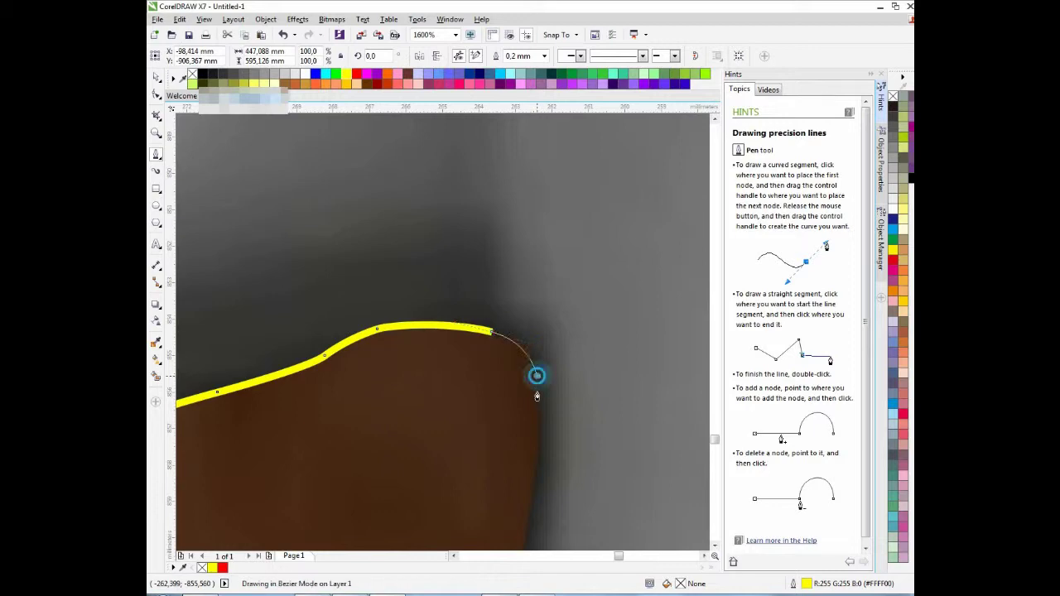
Trace around the rounded underarm corner and continue the path down the first stretch of the shirt's side edge
scroll(537, 374, down, 2)
scroll(525, 435, up, 1)
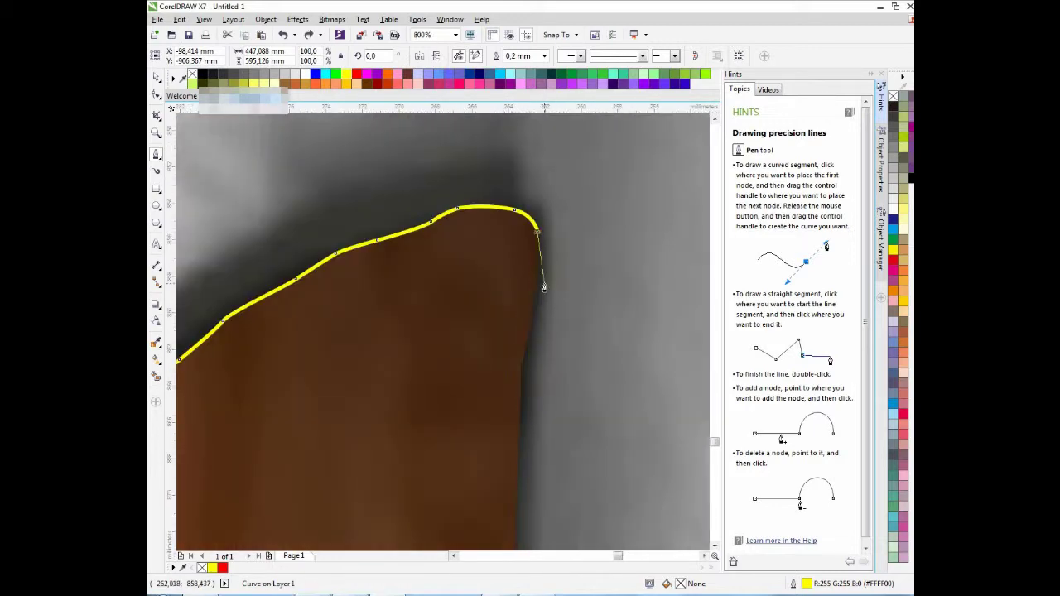
scroll(544, 287, up, 1)
drag(529, 262, 522, 312)
scroll(497, 452, down, 2)
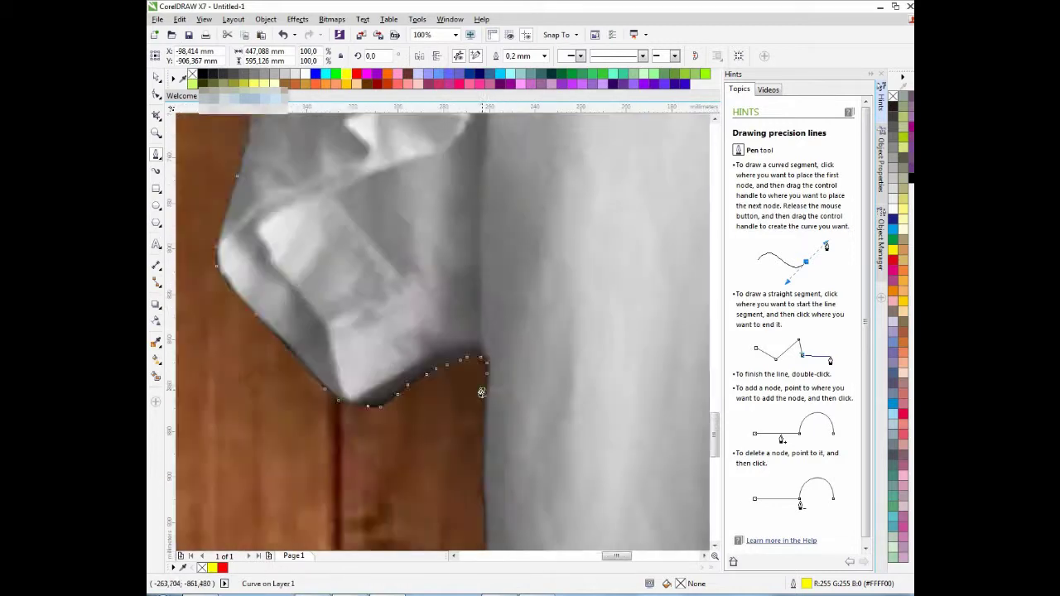
scroll(470, 460, up, 1)
scroll(464, 485, down, 1)
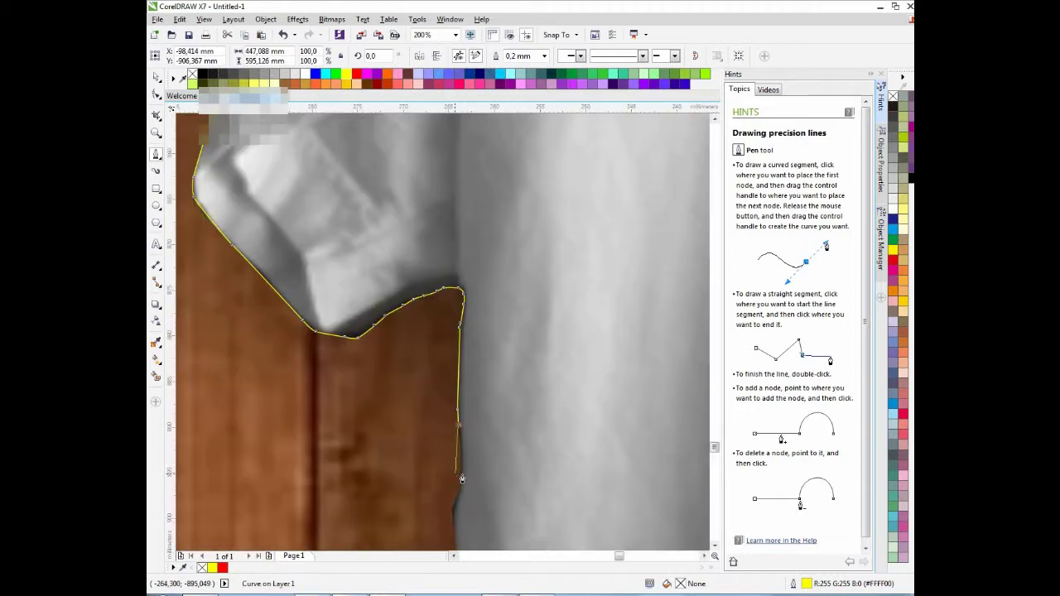
Trace the upper part of the shirt's side edge below the underarm, following its small wavy dips
scroll(474, 439, up, 1)
scroll(435, 402, down, 3)
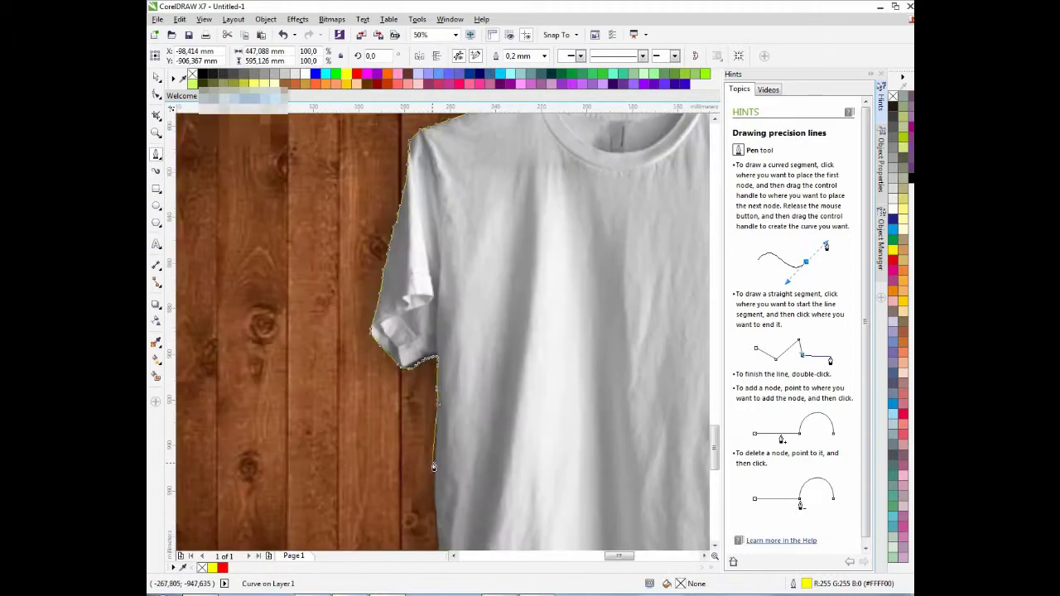
scroll(449, 240, up, 2)
scroll(448, 265, down, 1)
scroll(448, 265, up, 1)
click(447, 262)
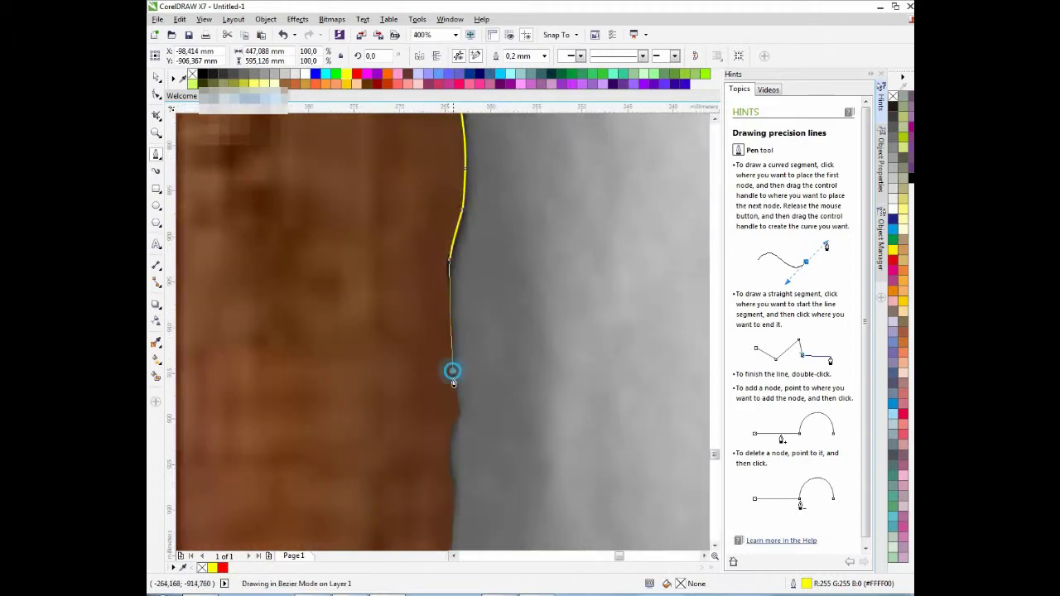
scroll(455, 470, down, 3)
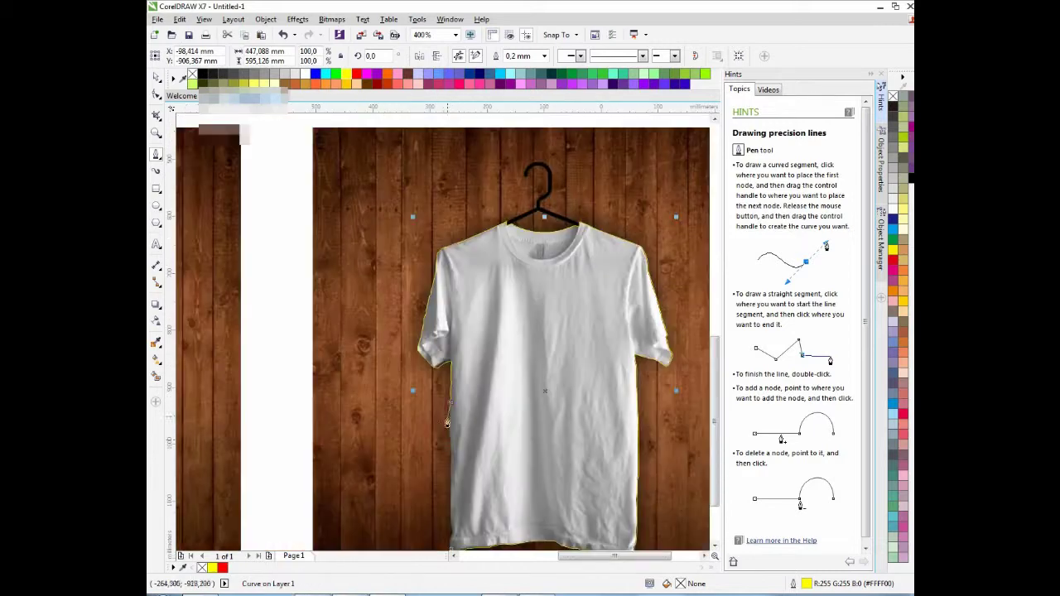
Trace the middle of the shirt's side edge, following its slight bulge and the inward bend below it
scroll(481, 314, up, 2)
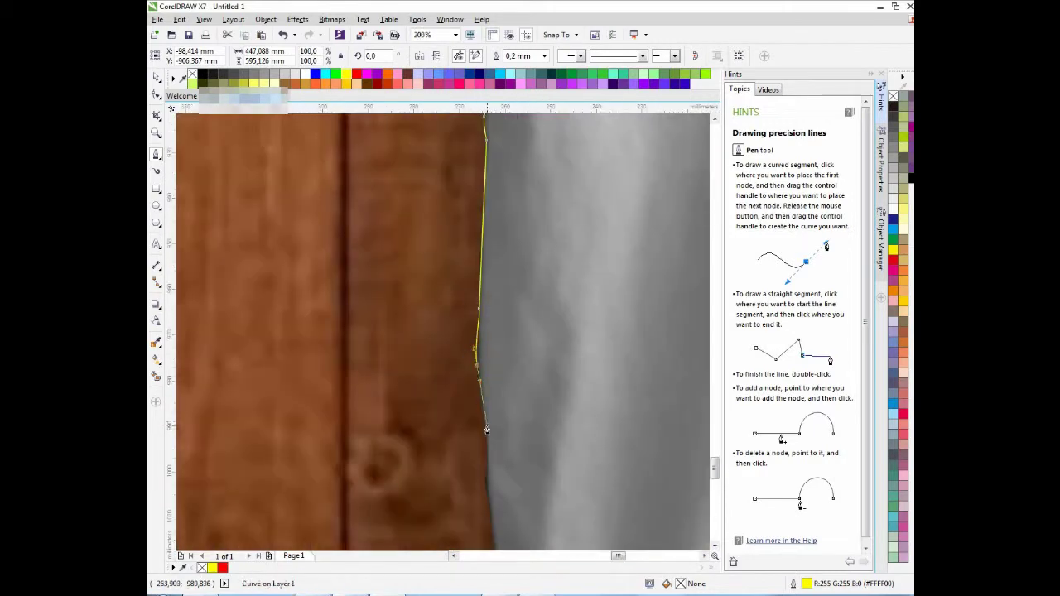
scroll(487, 480, down, 3)
scroll(497, 249, up, 2)
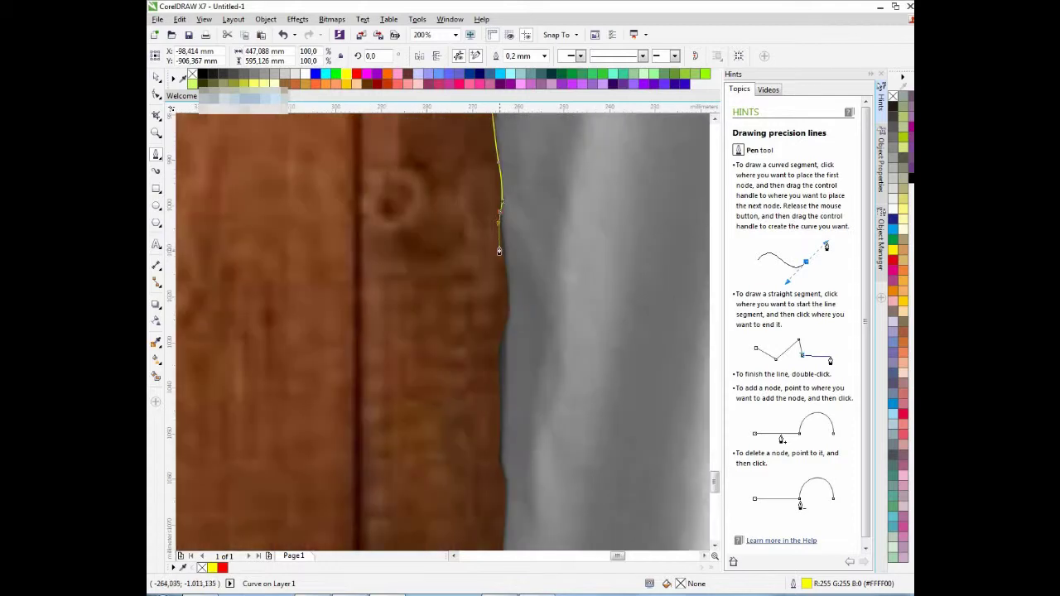
scroll(508, 246, up, 1)
click(522, 379)
scroll(497, 314, down, 3)
scroll(494, 299, up, 2)
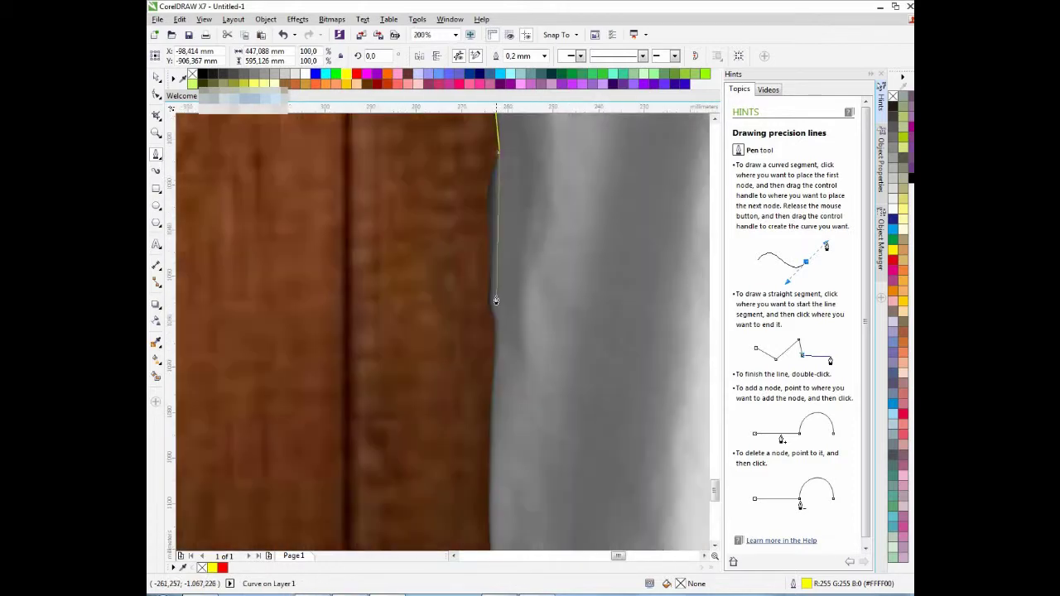
Trace the nearly straight lower stretch of the shirt's side edge toward the hem
scroll(490, 223, up, 1)
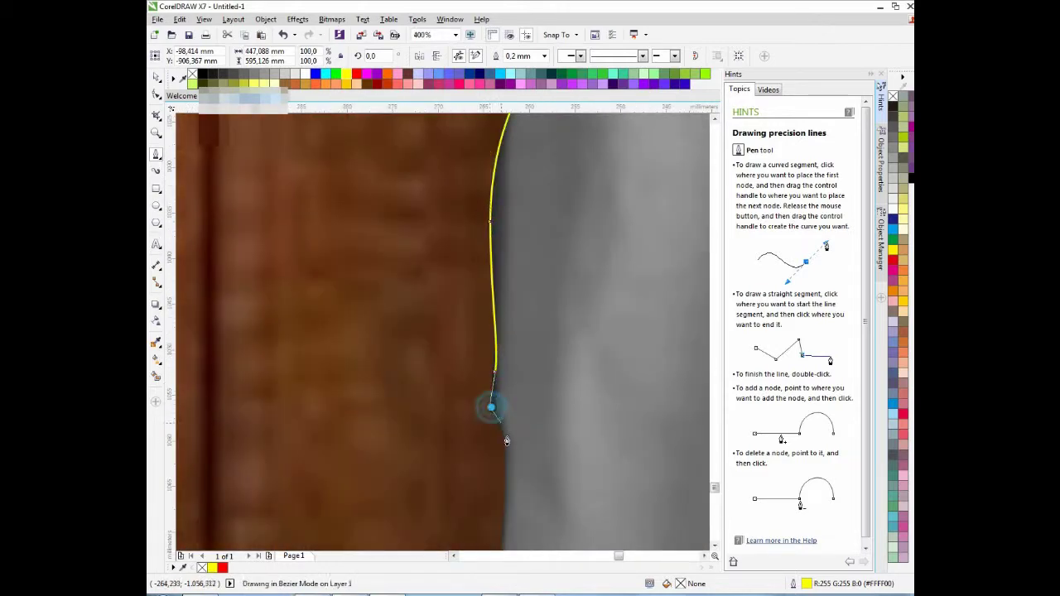
scroll(503, 437, down, 3)
scroll(497, 398, up, 2)
scroll(509, 403, up, 1)
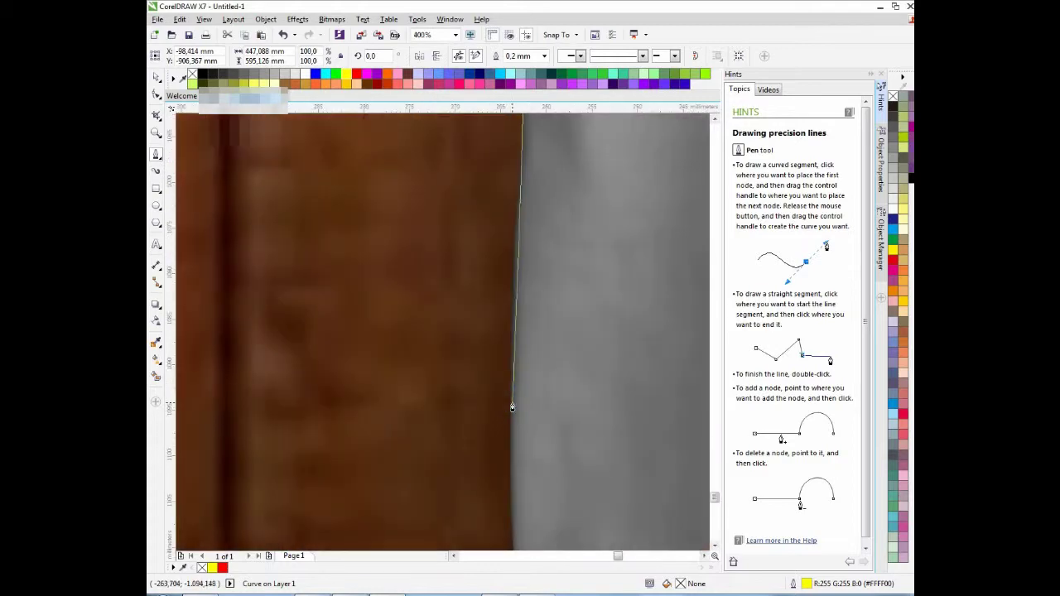
scroll(506, 375, down, 3)
scroll(494, 242, up, 2)
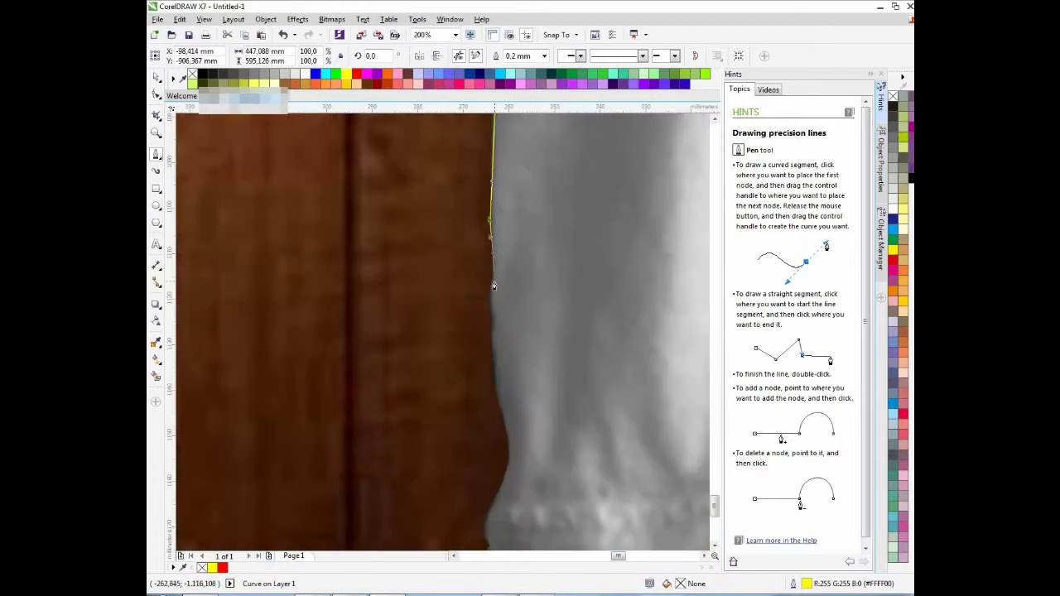
Trace the wavy side edge just above the hem through its inward curve and out to the hem stitching
scroll(490, 323, up, 1)
scroll(488, 321, up, 1)
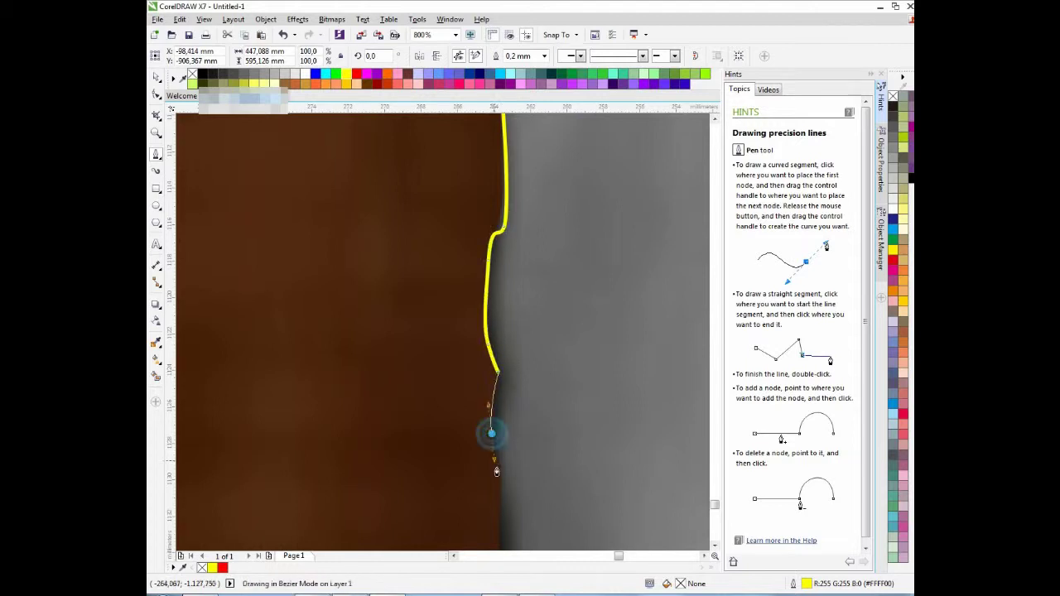
scroll(497, 414, down, 1)
drag(478, 274, 487, 316)
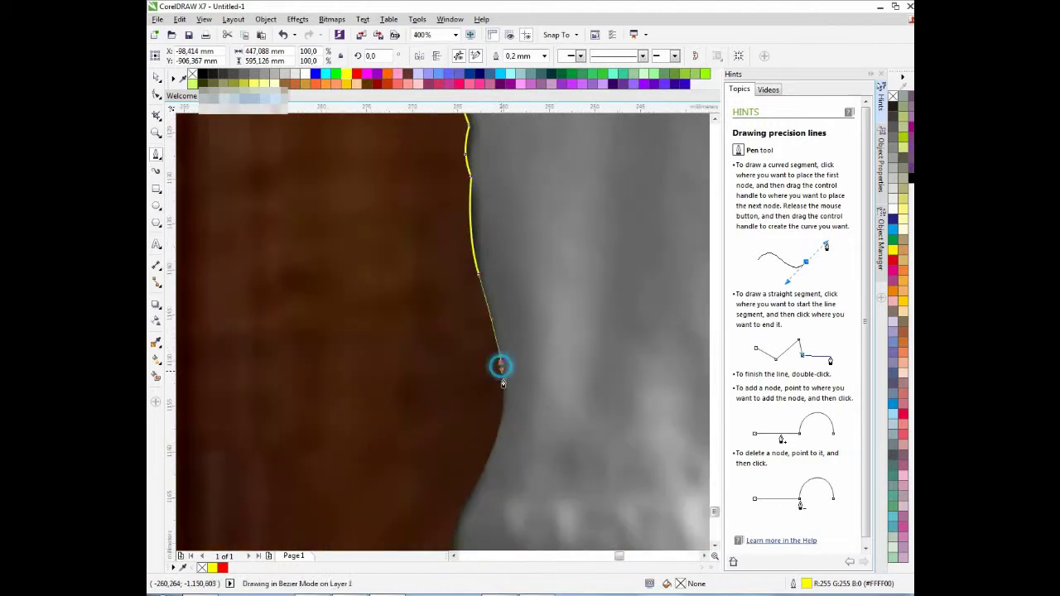
drag(491, 450, 489, 451)
scroll(487, 443, down, 1)
scroll(477, 423, up, 1)
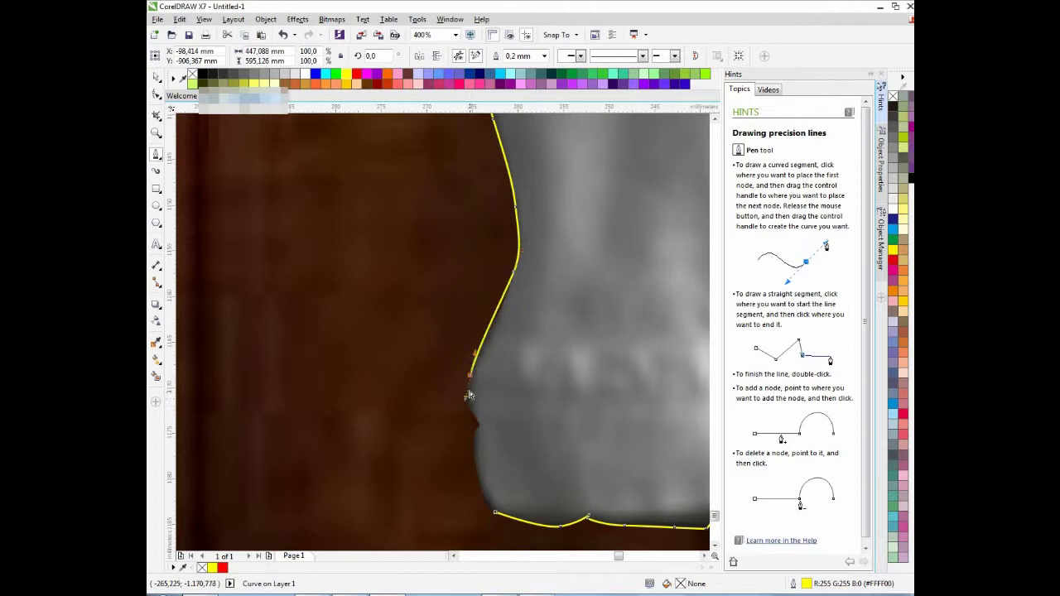
Trace the notch and rounded corner at the end of the hem and close the path at its starting node
scroll(480, 354, up, 1)
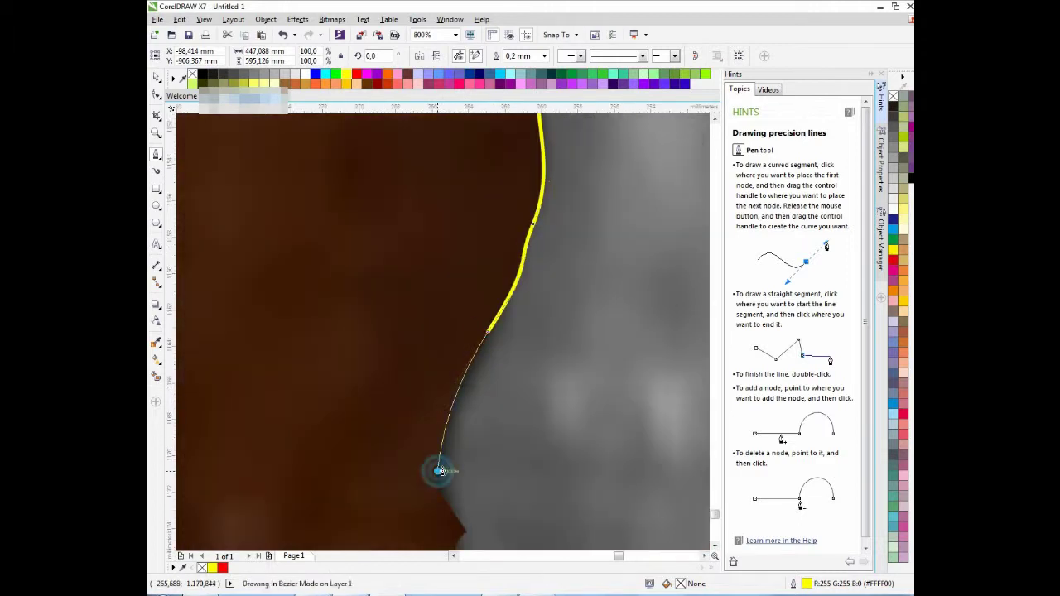
scroll(480, 365, down, 2)
scroll(490, 358, up, 3)
drag(495, 326, 552, 492)
scroll(523, 373, down, 2)
scroll(504, 402, up, 2)
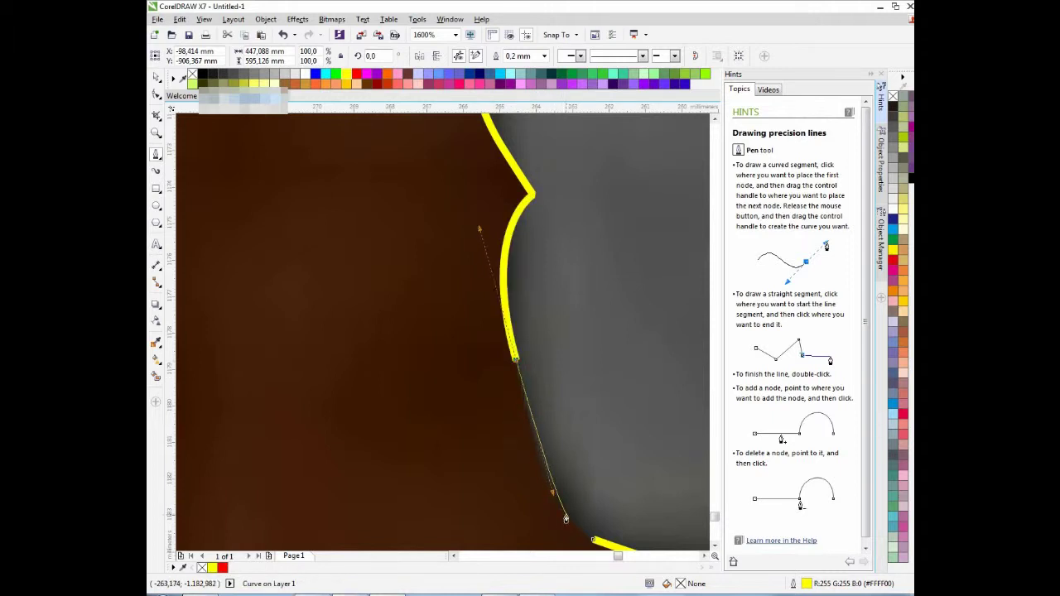
click(592, 540)
scroll(425, 372, down, 7)
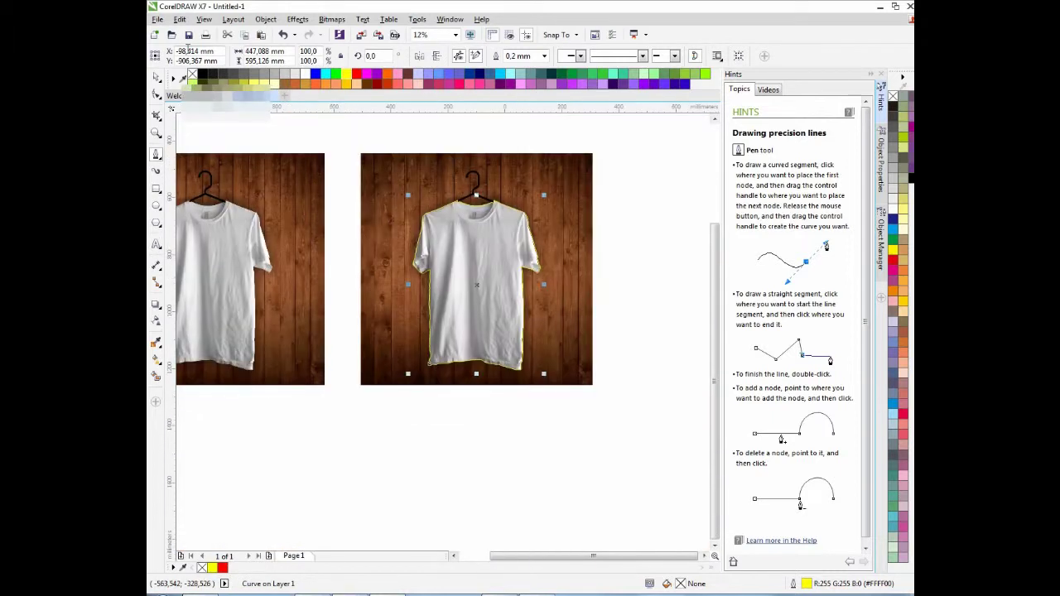
Trim the traced T-shirt shape out of the photo behind it
click(156, 76)
shift+click(515, 180)
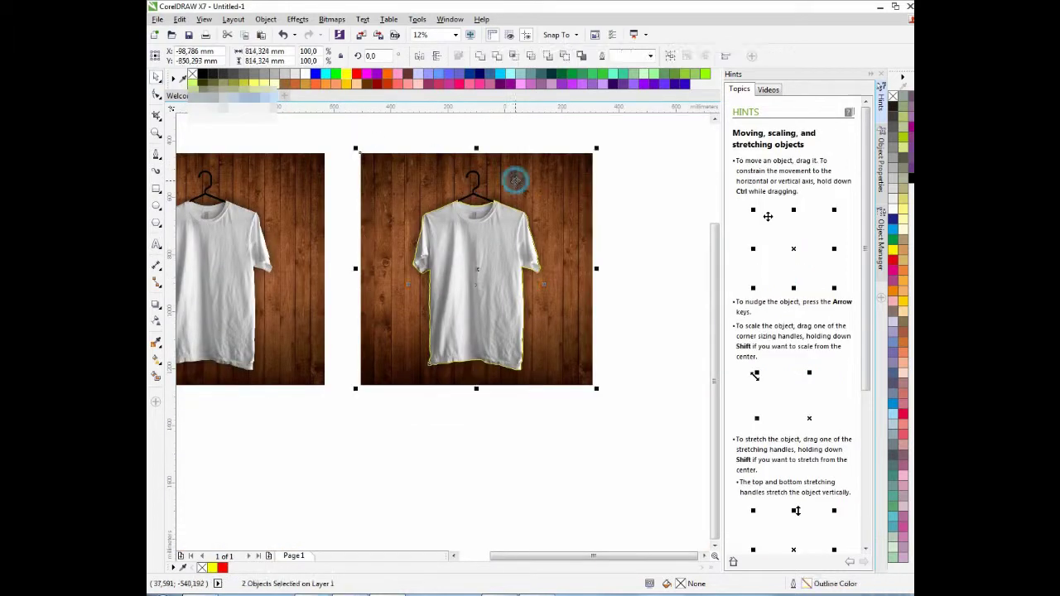
click(496, 55)
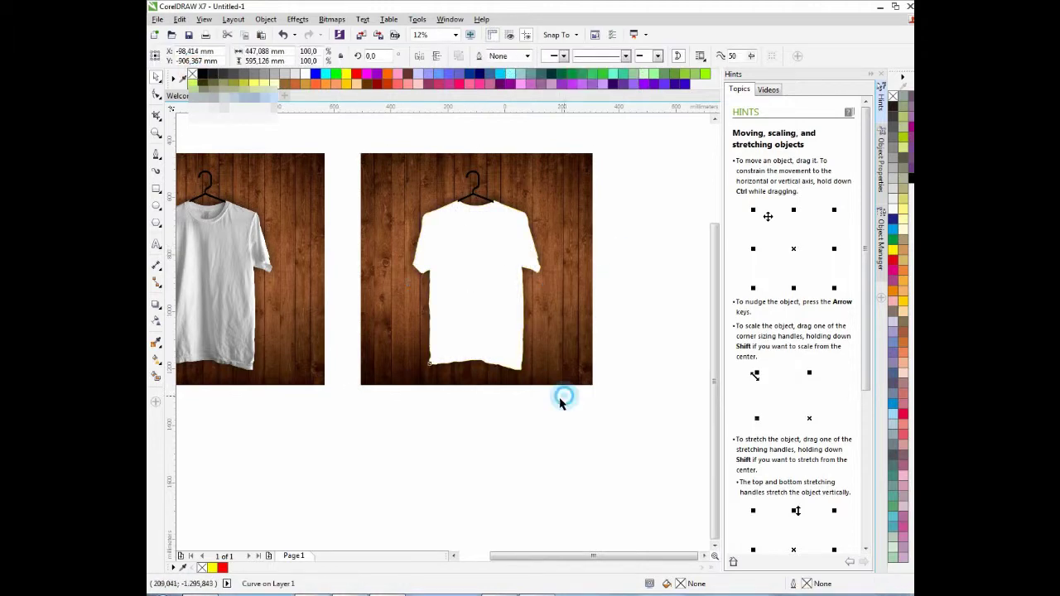
click(560, 402)
Place a red-filled rectangle about 597 by 760 mm behind the photo's T-shirt cutout
scroll(544, 387, down, 1)
click(393, 309)
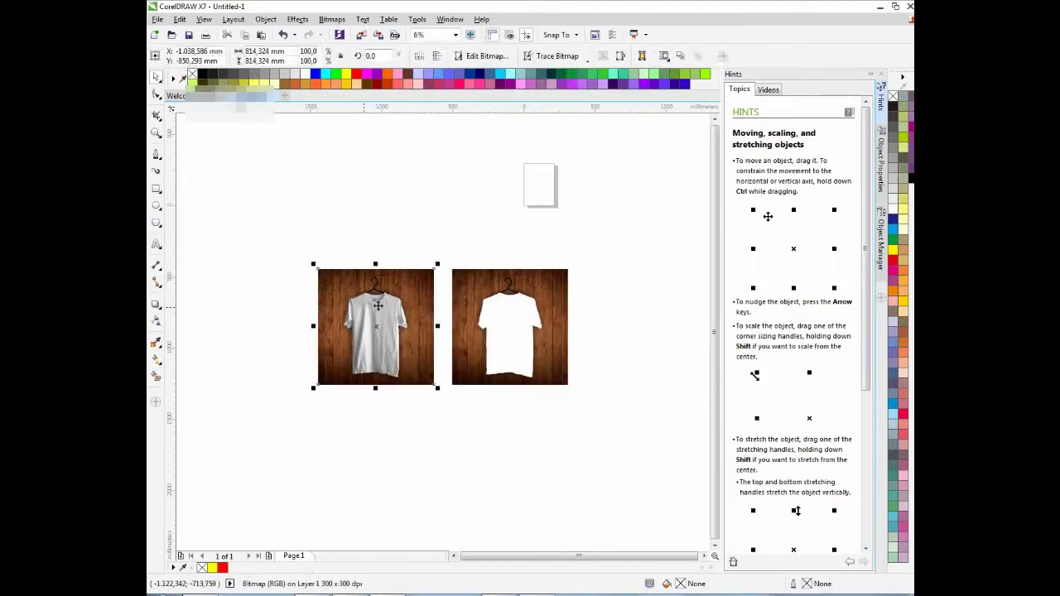
key(F6)
scroll(513, 313, up, 1)
drag(427, 238, 598, 456)
click(357, 75)
click(774, 58)
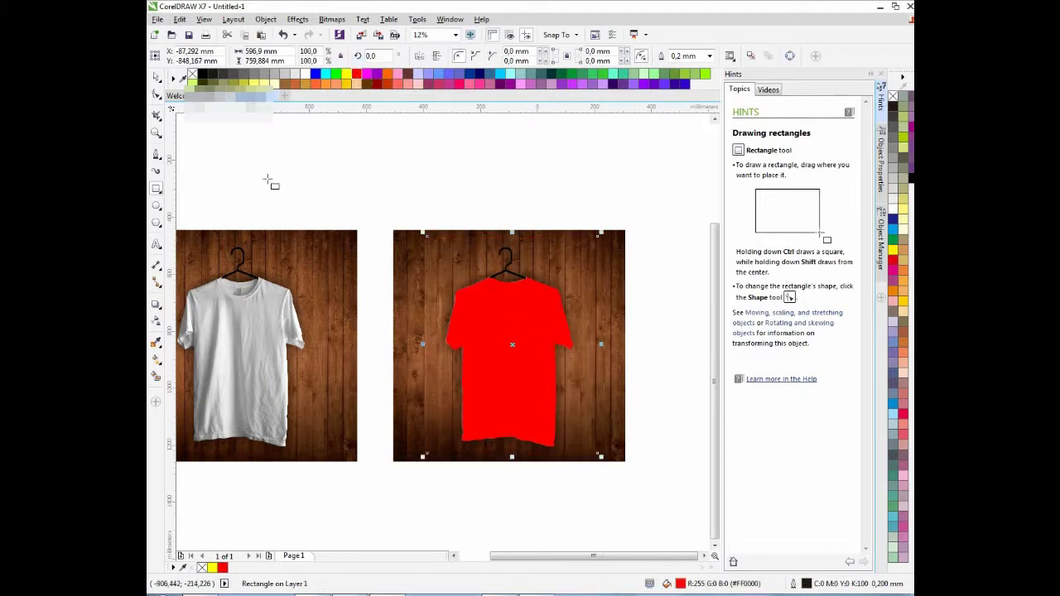
Apply a darkening transparency merge mode to the uncut T-shirt photo and align it exactly over the red-backed cutout photo
scroll(272, 177, up, 1)
scroll(273, 177, down, 1)
click(265, 251)
scroll(414, 176, down, 1)
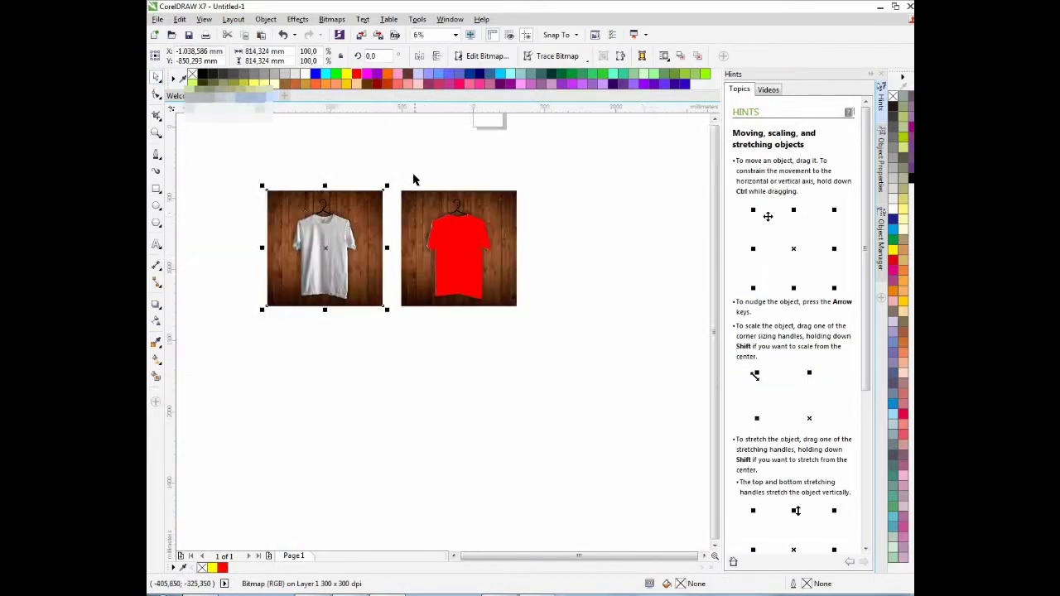
scroll(304, 215, up, 1)
click(156, 322)
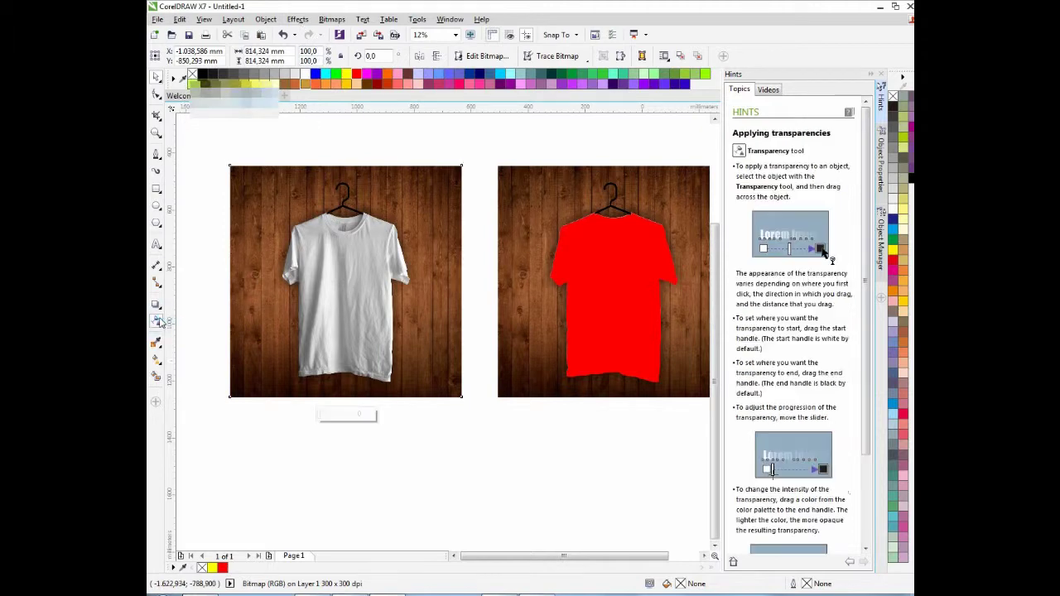
click(290, 56)
click(280, 117)
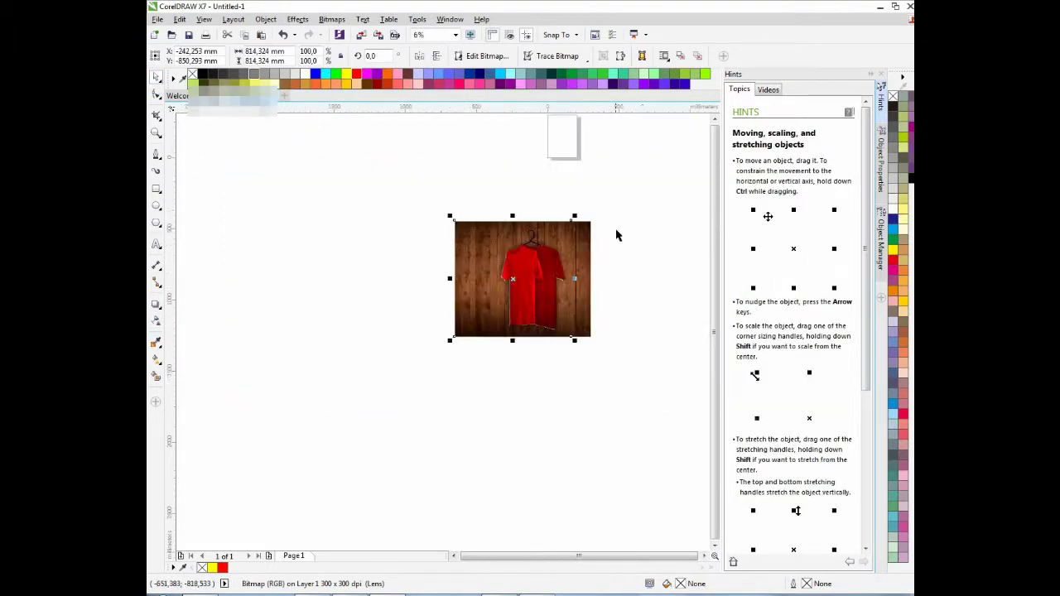
click(400, 264)
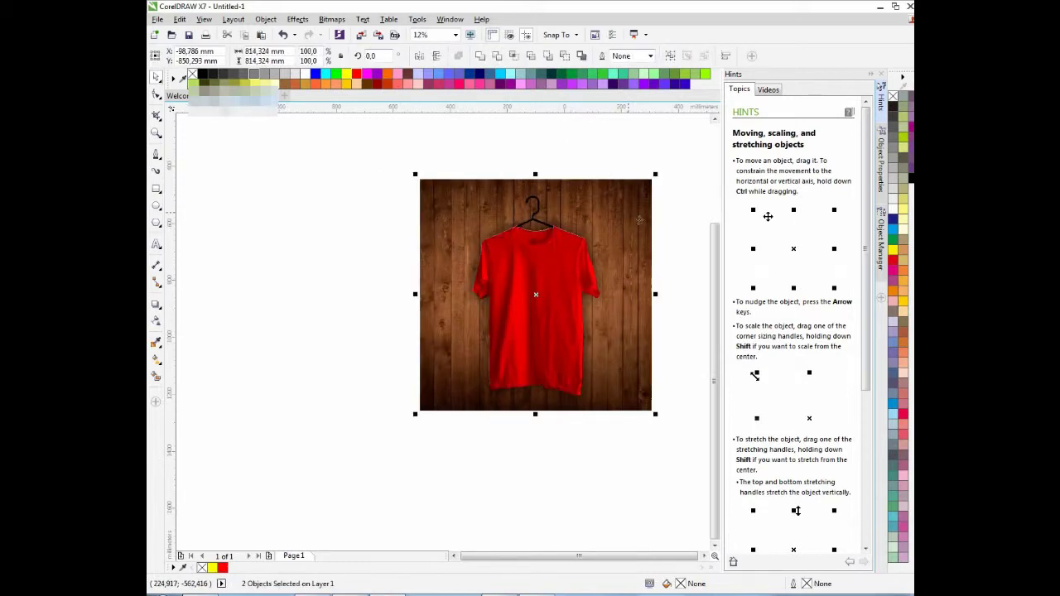
click(554, 467)
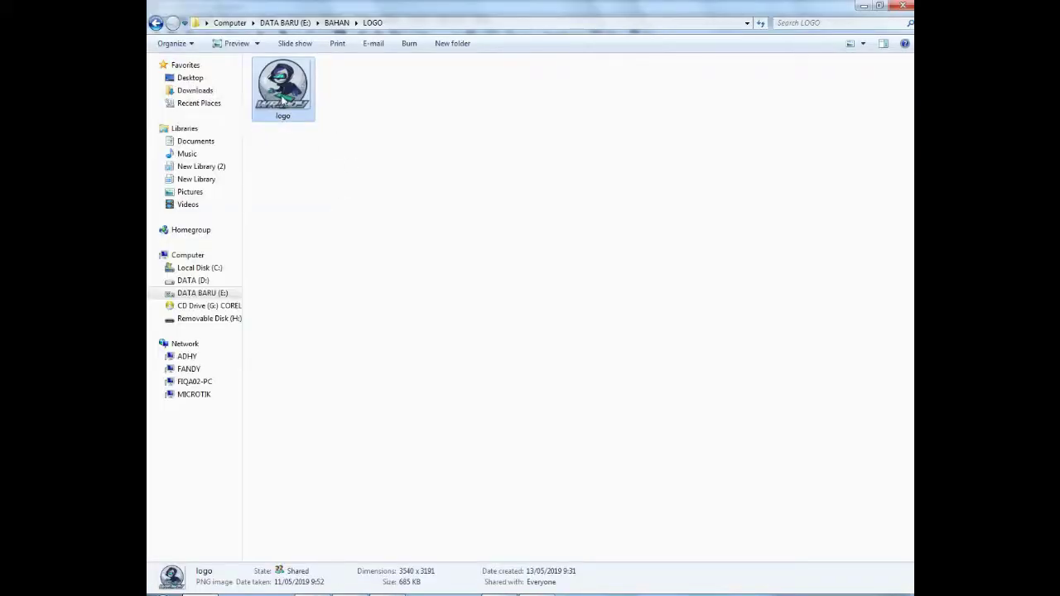
Copy the logo image from the LOGO folder and paste it into the CorelDRAW drawing
right_click(280, 94)
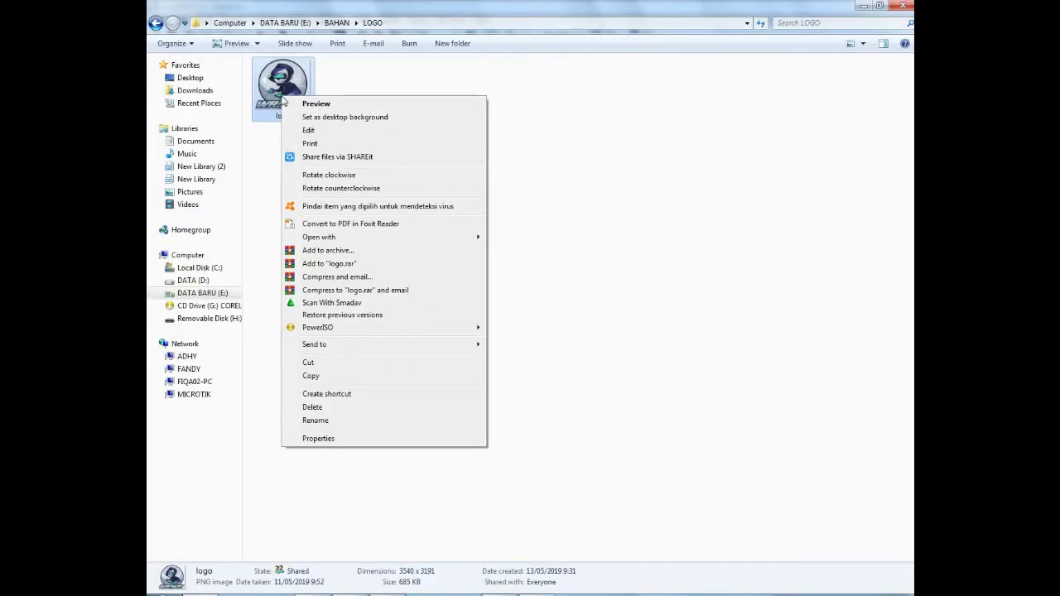
click(315, 378)
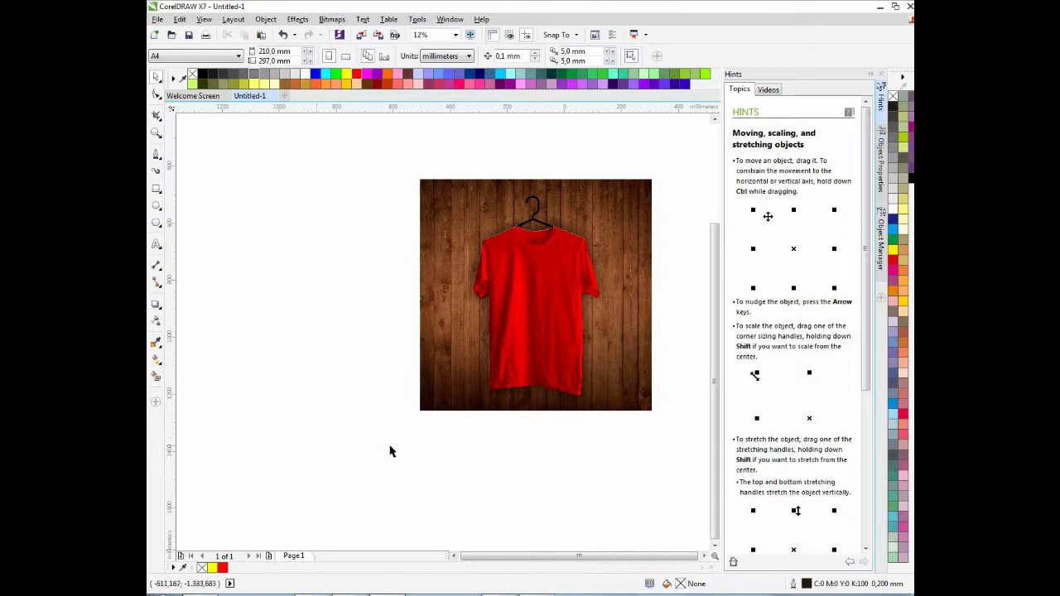
right_click(349, 313)
click(381, 410)
scroll(431, 328, down, 2)
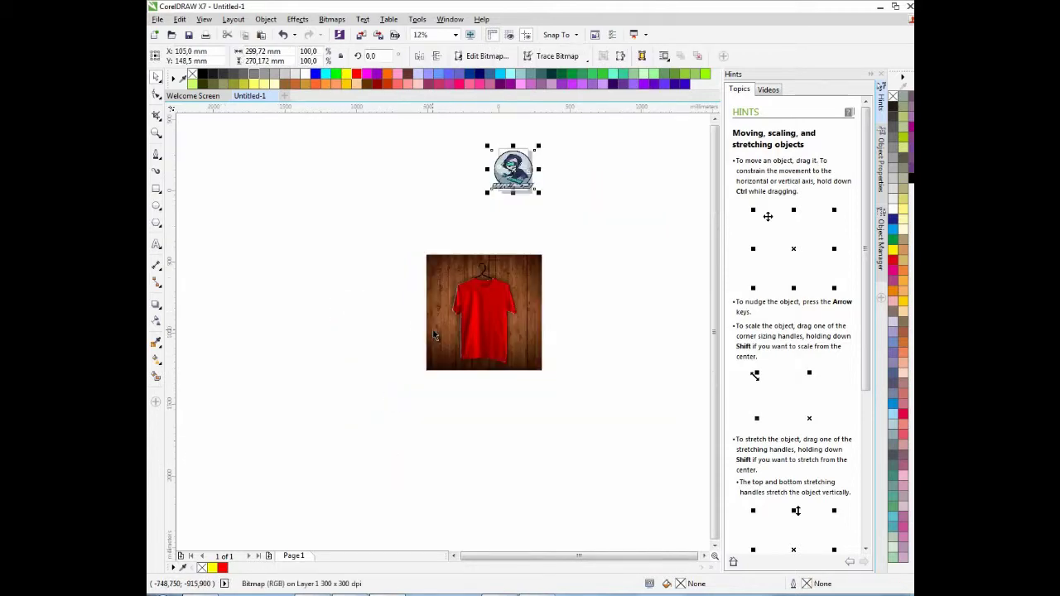
Move the logo onto the shirt's chest and scale it down to 65.8%, about 197 mm wide
drag(507, 175, 476, 306)
scroll(476, 305, up, 1)
scroll(477, 306, up, 1)
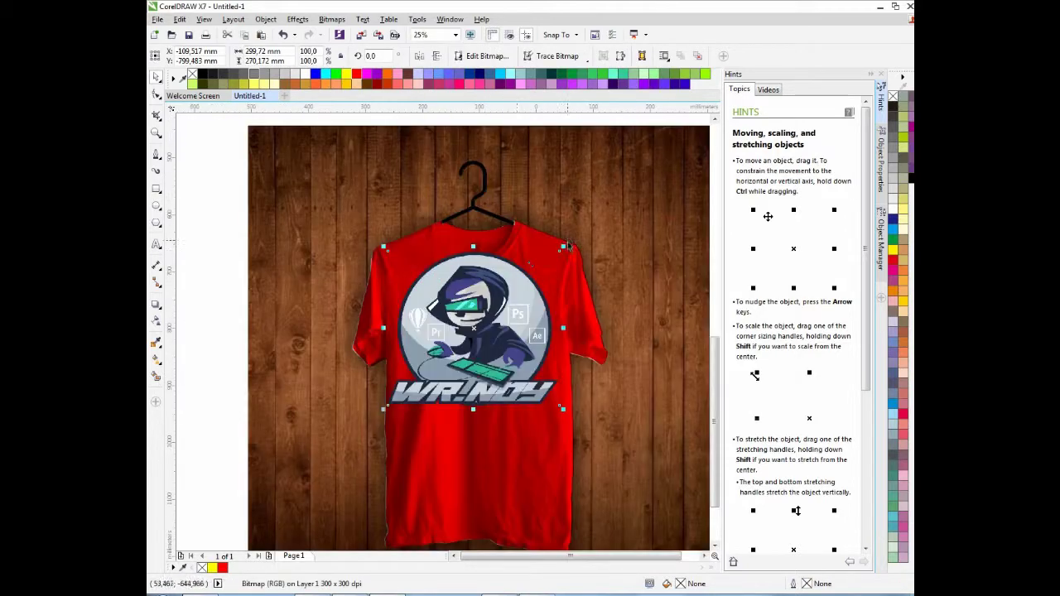
drag(560, 250, 550, 279)
click(497, 310)
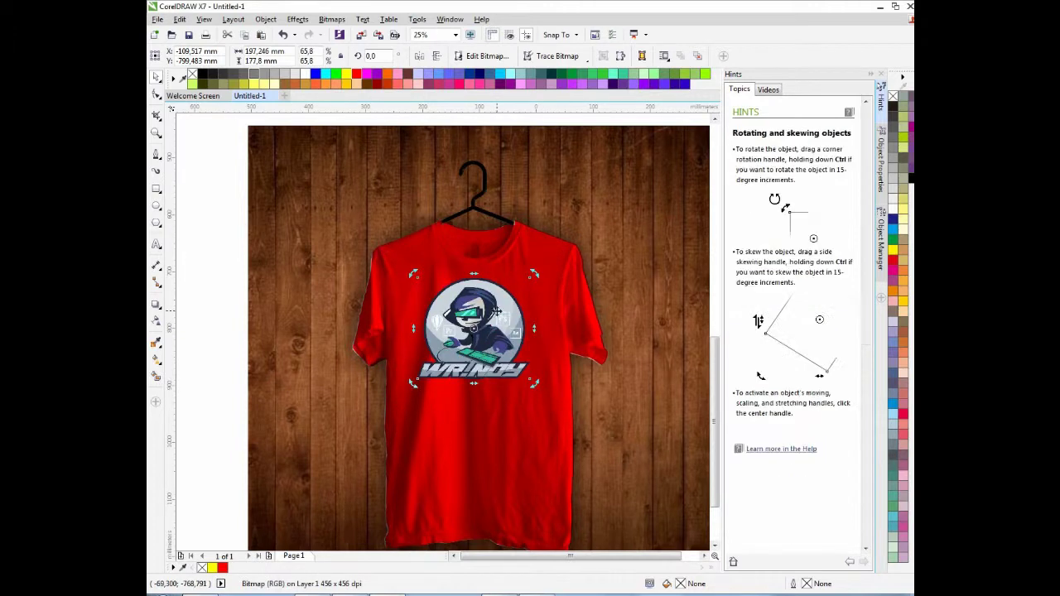
Bring the transparent T-shirt photo in front of the logo so the fabric folds shade it
scroll(497, 310, down, 1)
click(577, 221)
click(679, 56)
click(640, 281)
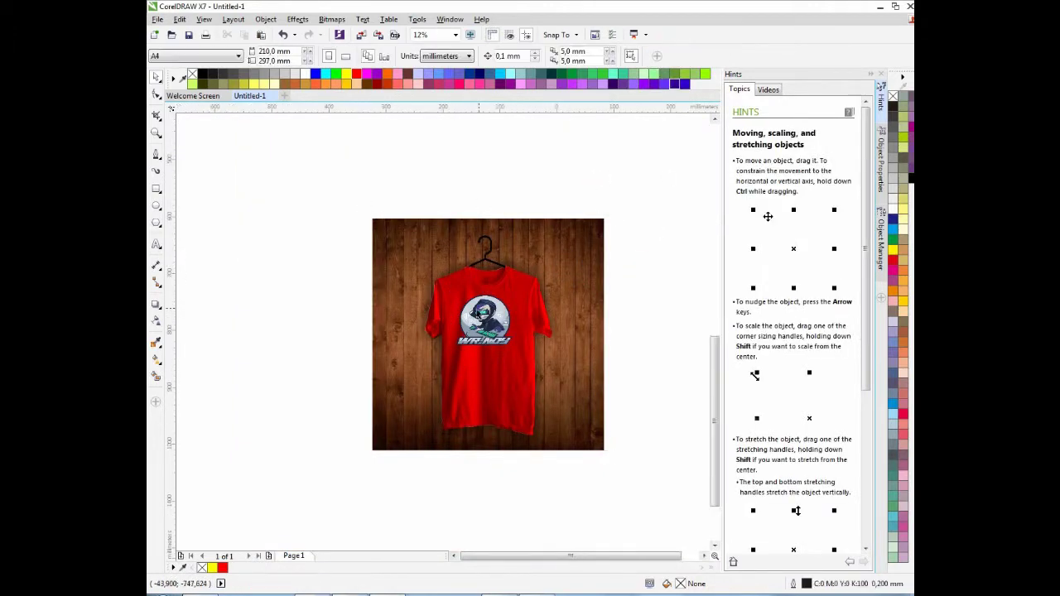
Try moving the transparent photo sideways off the mockup and undo the move
scroll(477, 310, up, 1)
click(330, 277)
scroll(606, 255, down, 1)
drag(608, 258, 490, 259)
key(ctrl+z)
click(679, 358)
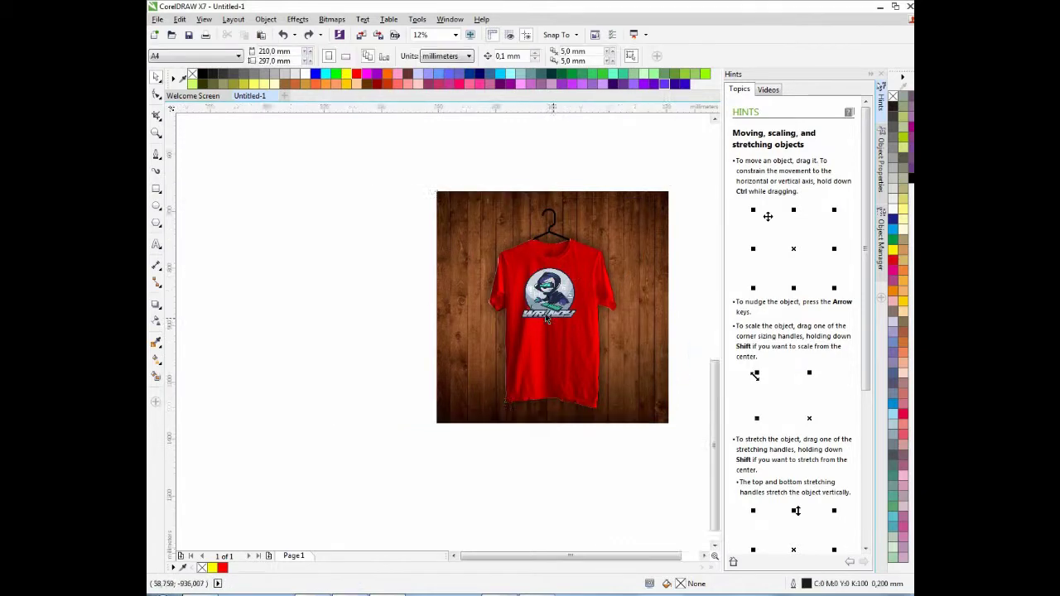
Group the photos, traced outline, red rectangle and logo into one object
scroll(549, 315, up, 3)
click(496, 308)
scroll(495, 308, down, 1)
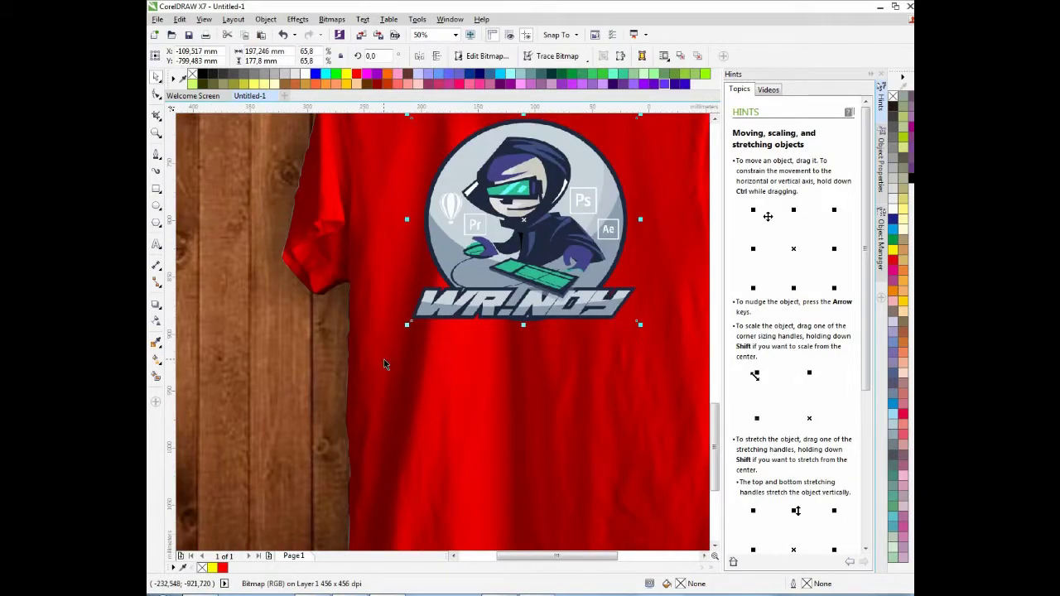
scroll(384, 359, down, 2)
drag(288, 173, 609, 503)
key(ctrl+g)
click(159, 135)
drag(314, 207, 562, 455)
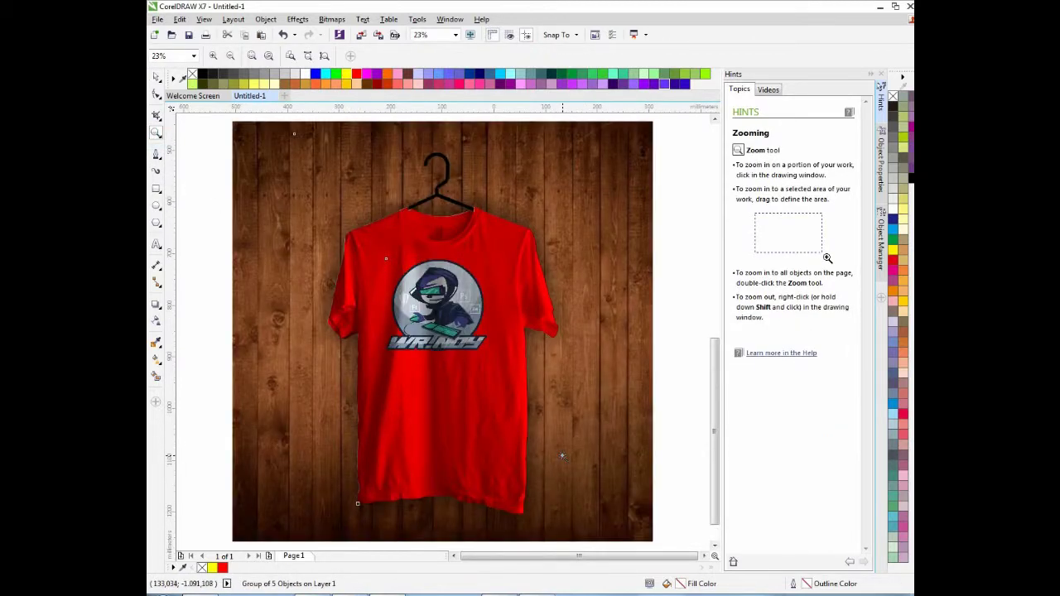